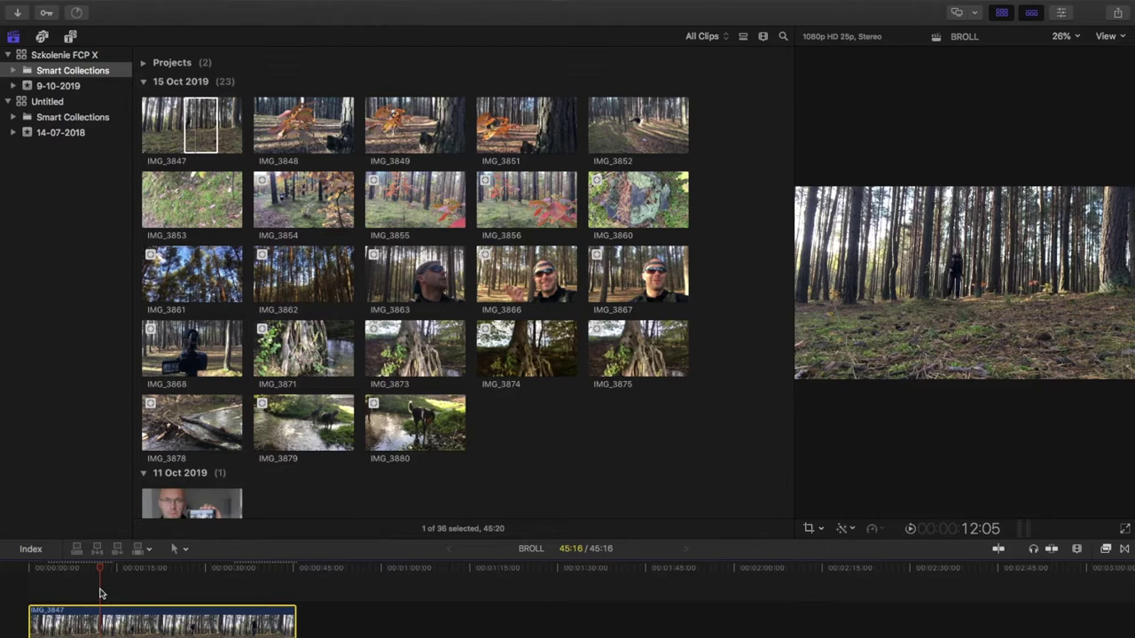
# Append selected ranges of IMG_3851 and IMG_3849 to the BROLL timeline and delete the IMG_3849 clip from it
pyautogui.click(510, 124)
pyautogui.moveTo(554, 127); pyautogui.dragTo(529, 127)
pyautogui.moveTo(383, 118); pyautogui.dragTo(324, 631)
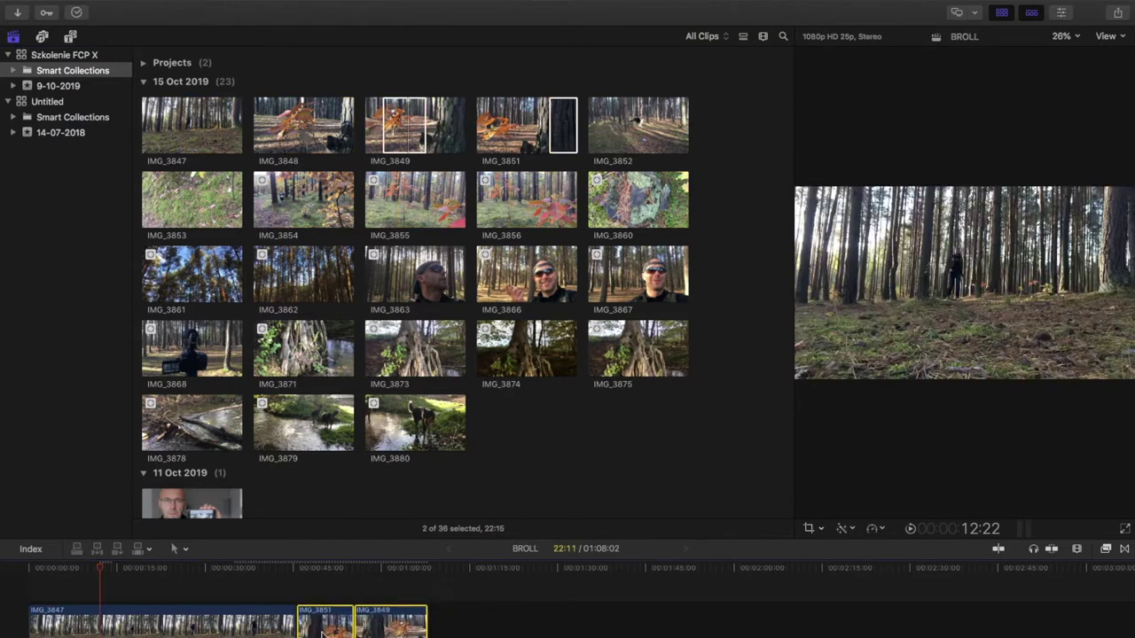
pyautogui.click(406, 626)
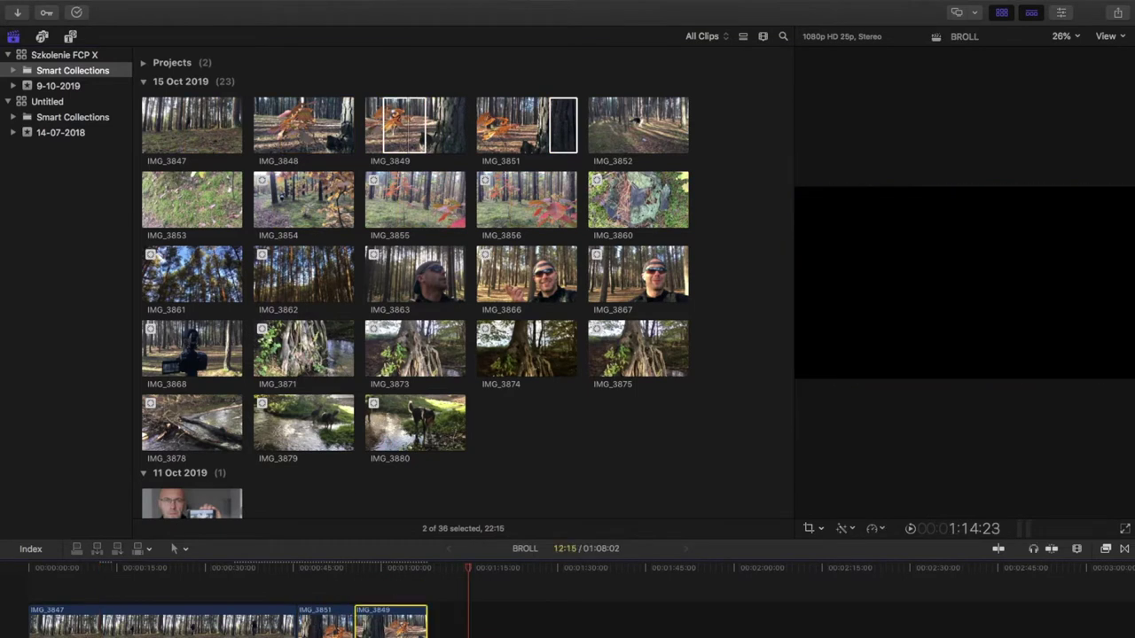
pyautogui.press('Delete')
# Append selected ranges of IMG_3856 and IMG_3860 to the timeline behind IMG_3851
pyautogui.click(622, 144)
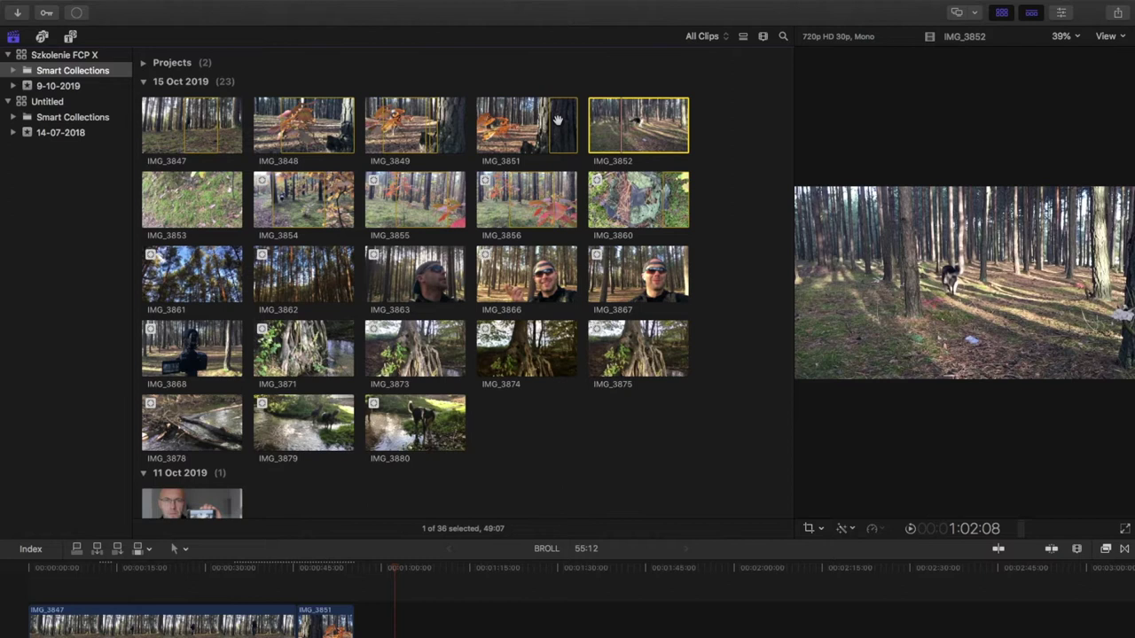
pyautogui.moveTo(552, 190); pyautogui.dragTo(511, 189)
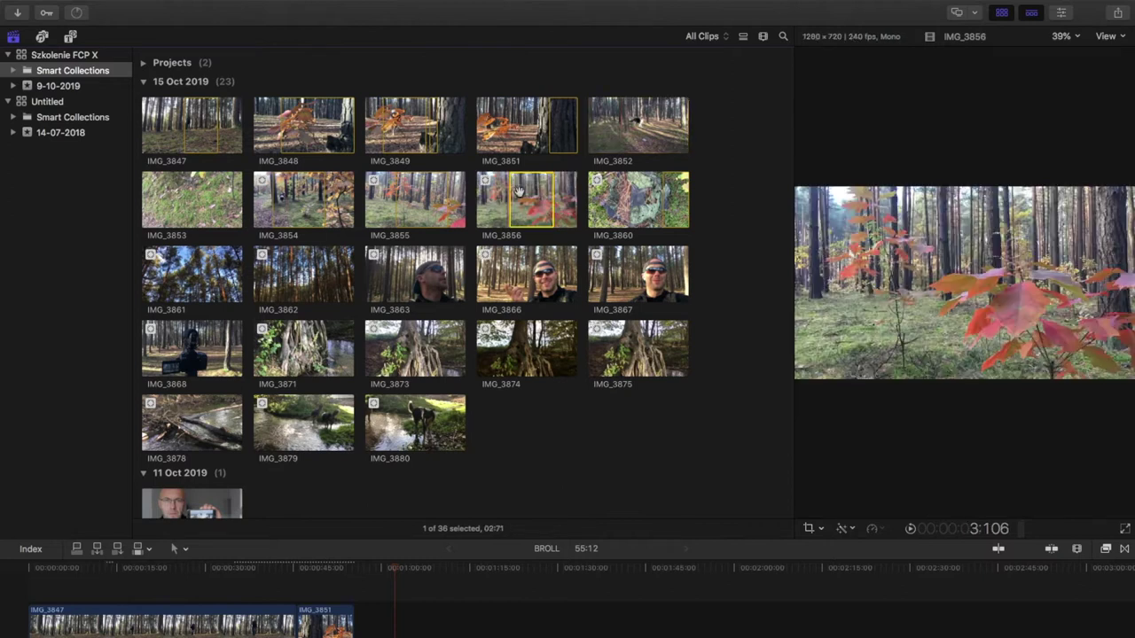
pyautogui.click(512, 204)
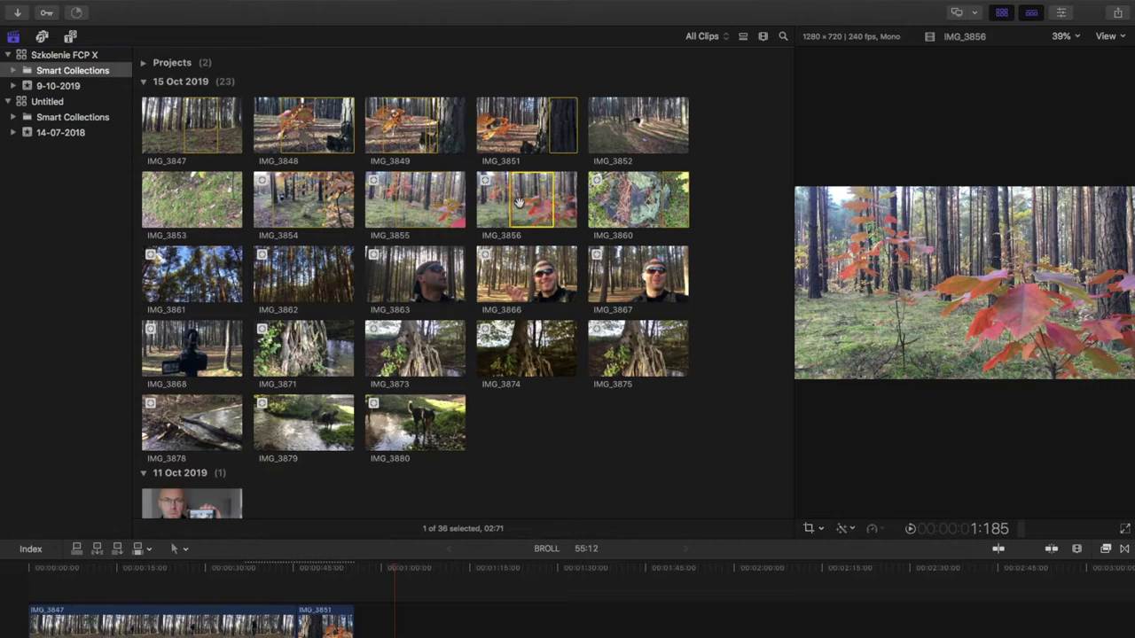
pyautogui.moveTo(518, 202); pyautogui.dragTo(374, 626)
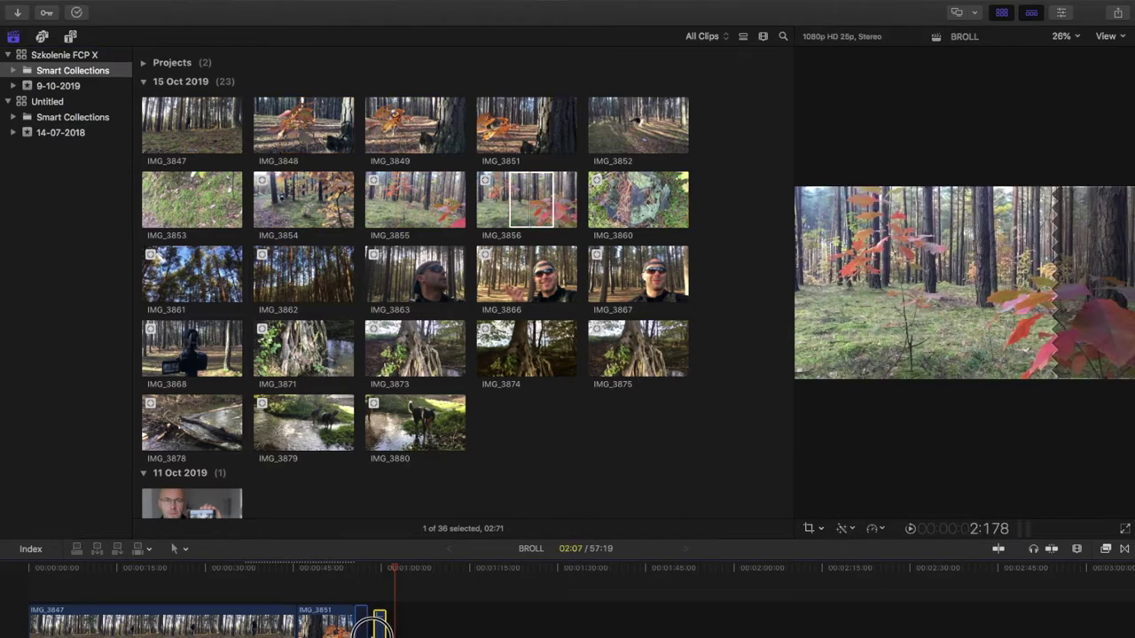
pyautogui.click(608, 209)
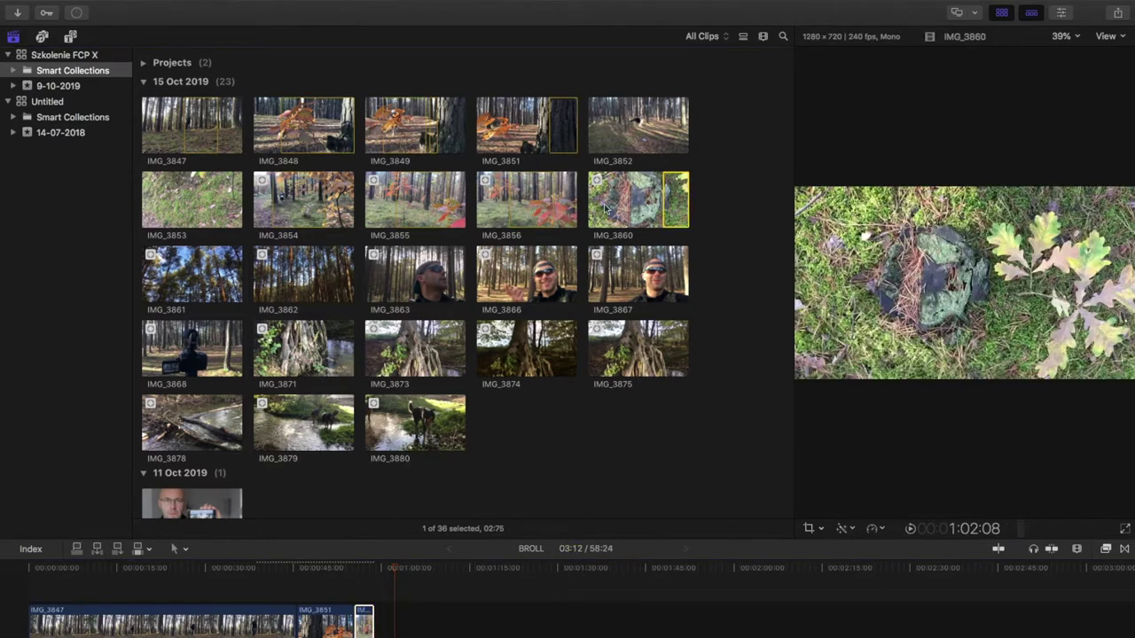
pyautogui.moveTo(661, 206); pyautogui.dragTo(396, 627)
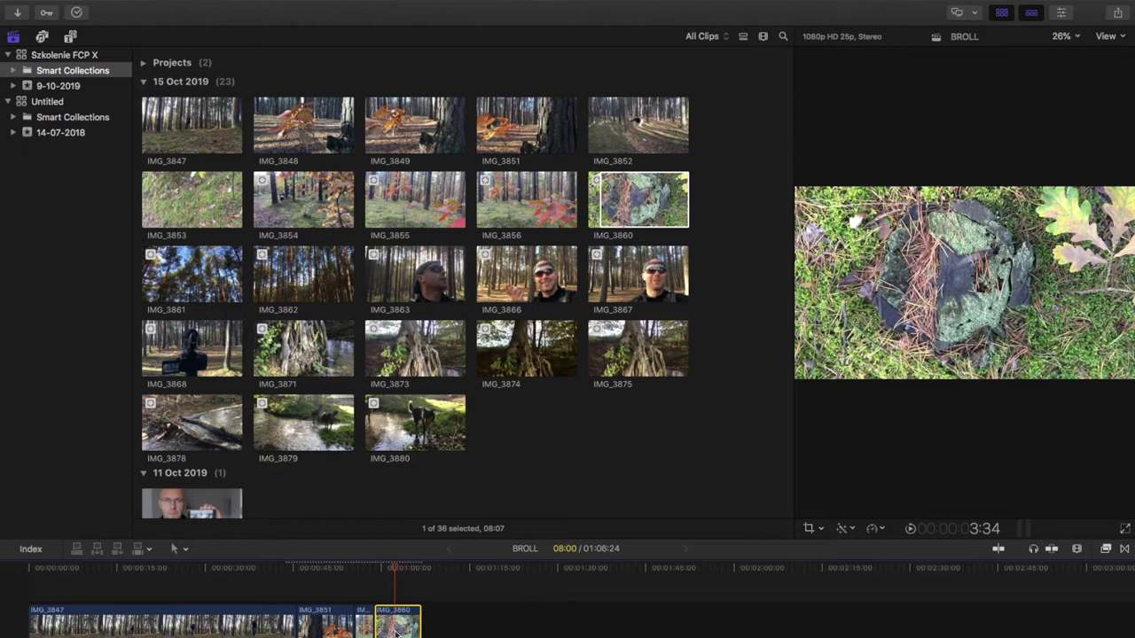
# Append the whole IMG_3861 and IMG_3862 clips and a range of IMG_3863 to the end of the timeline
pyautogui.moveTo(204, 273); pyautogui.dragTo(452, 628)
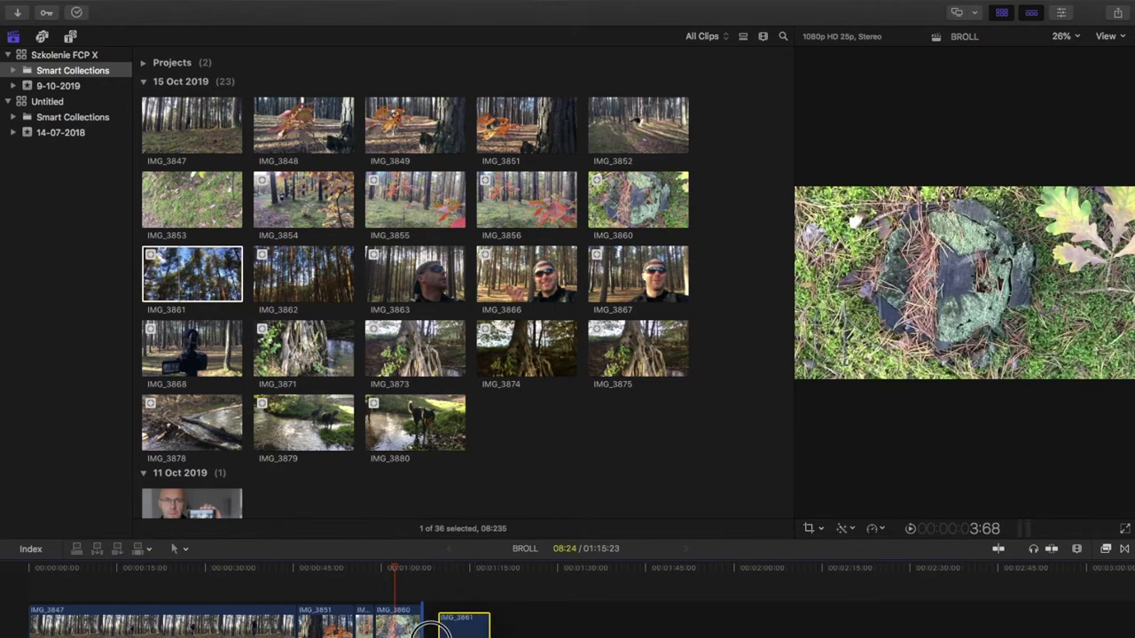
pyautogui.moveTo(321, 291); pyautogui.dragTo(489, 628)
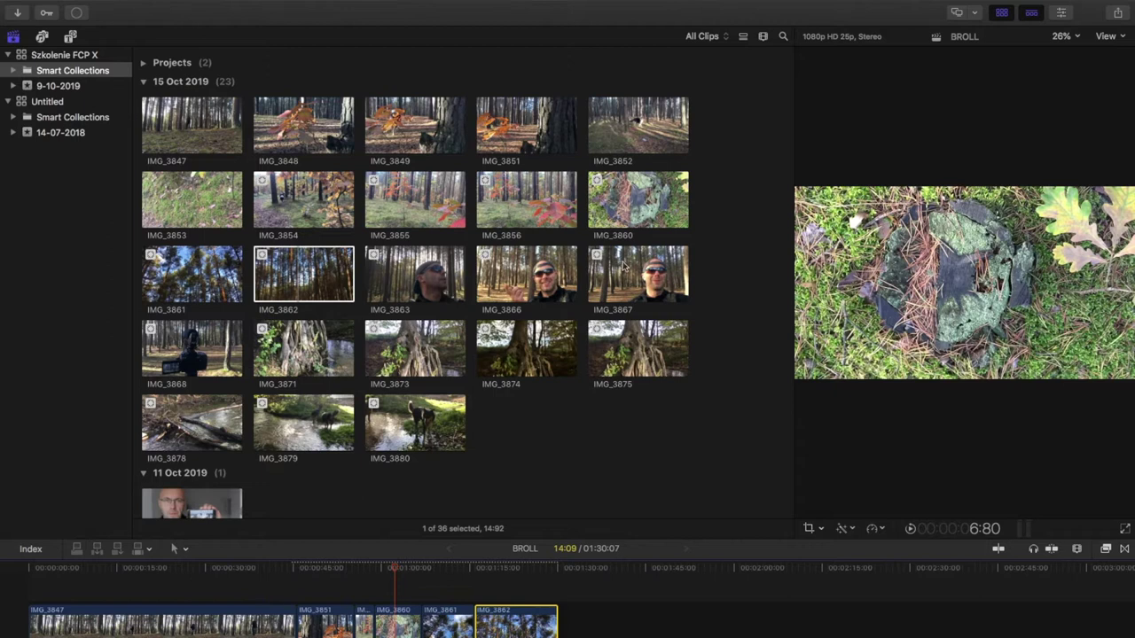
pyautogui.click(612, 269)
pyautogui.moveTo(461, 282); pyautogui.dragTo(597, 616)
# Append ranges of IMG_3874 and IMG_3875, followed by footage from IMG_3878 and IMG_3879, to the end of the timeline
pyautogui.click(502, 351)
pyautogui.moveTo(608, 357); pyautogui.dragTo(656, 364)
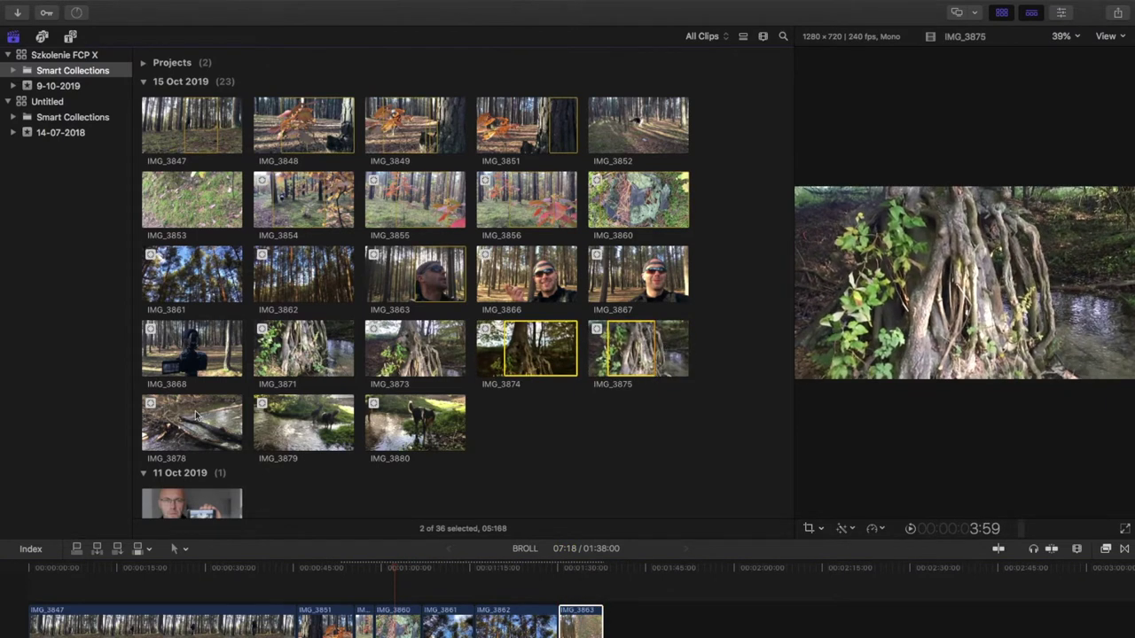
pyautogui.moveTo(635, 353); pyautogui.dragTo(625, 614)
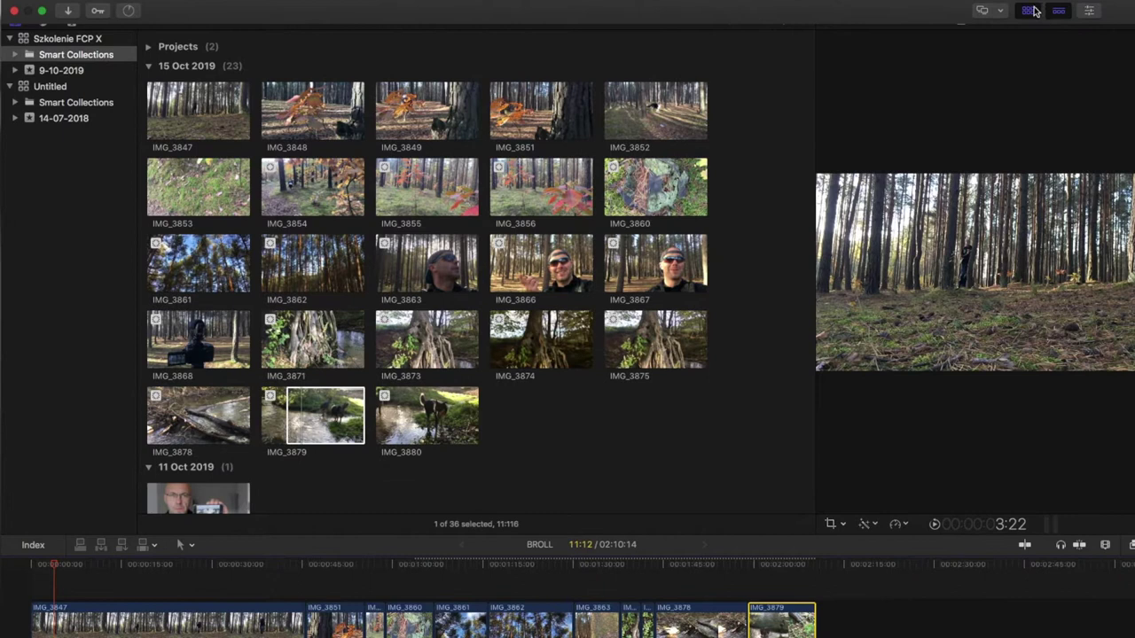
# Set up the workspace with the browser hidden, the inspector shown and a taller timeline
pyautogui.click(1029, 12)
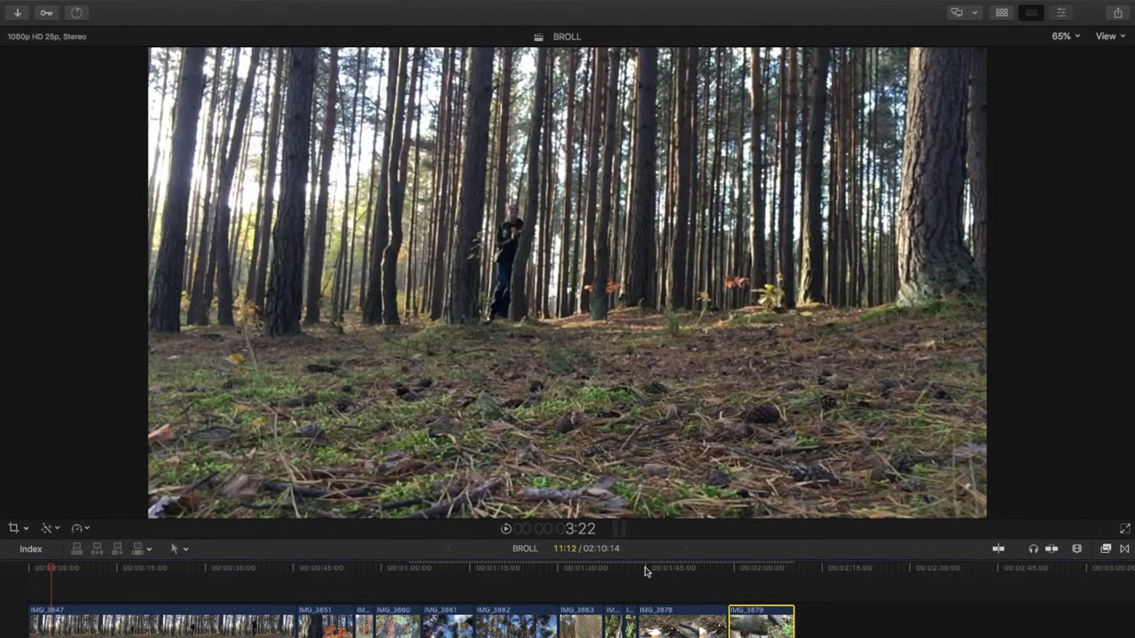
pyautogui.press('super+4')
pyautogui.moveTo(645, 533); pyautogui.dragTo(657, 469)
# Review the first clip, IMG_3847, and trim its end at about 12 seconds
pyautogui.click(26, 522)
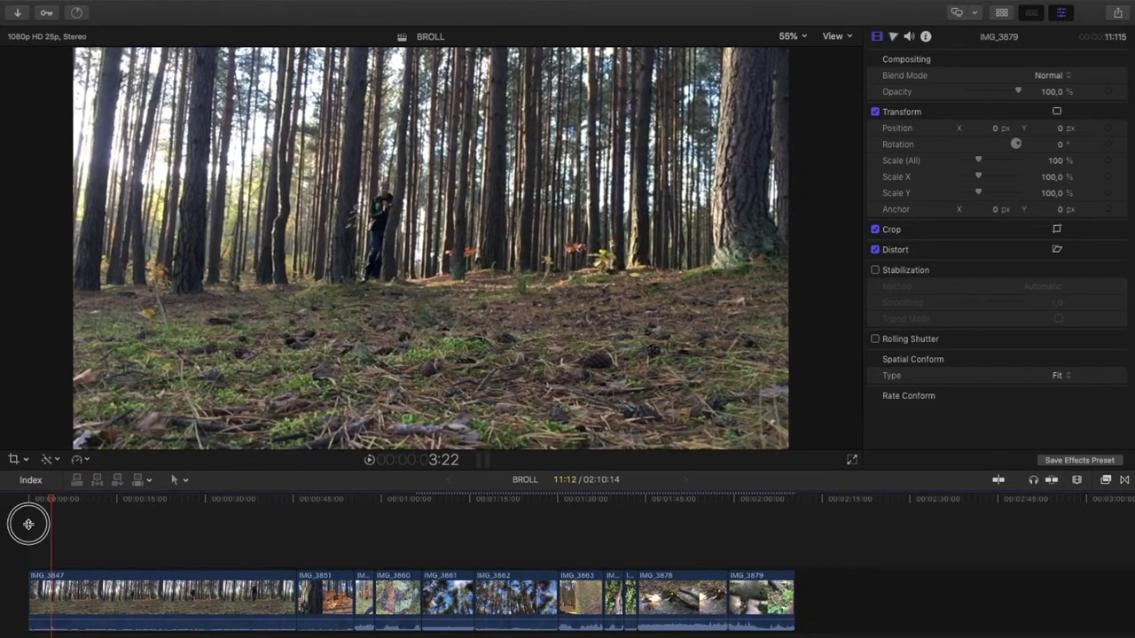
pyautogui.moveTo(27, 502); pyautogui.dragTo(100, 530)
pyautogui.hotkey('alt', ']')
pyautogui.press('space')
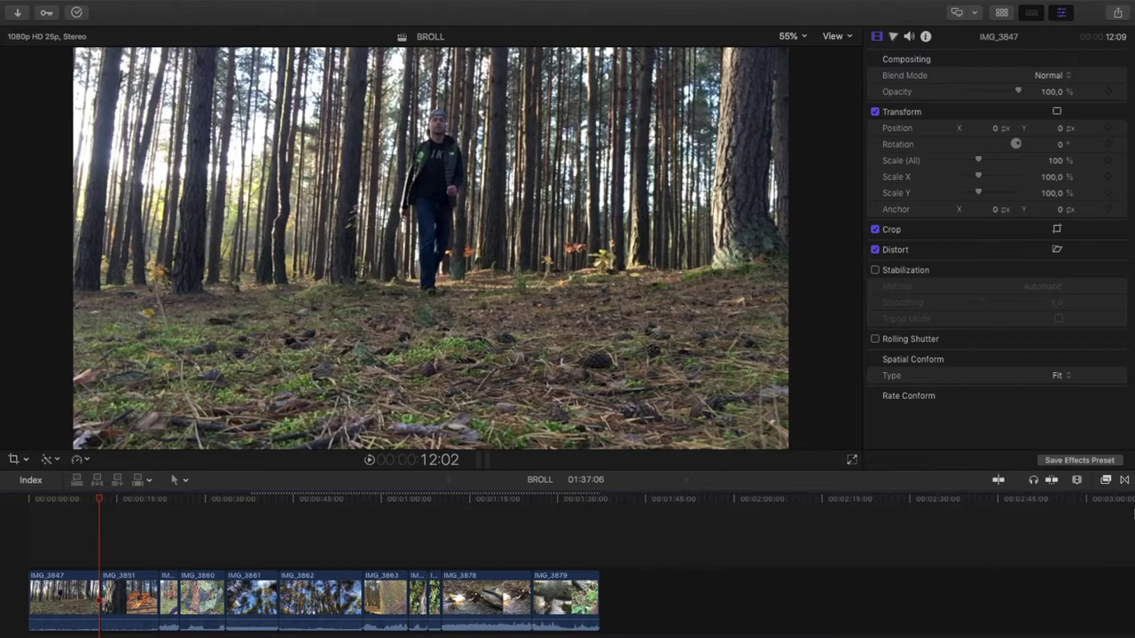
# Split IMG_3847 at 9:21 and delete the part before the cut
pyautogui.click(1076, 478)
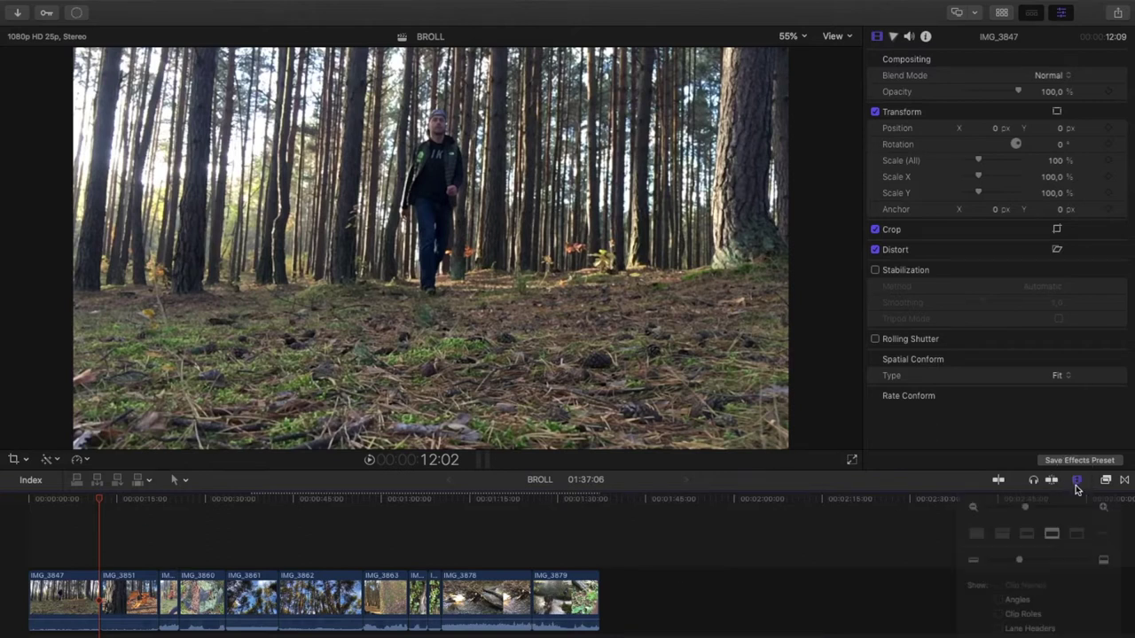
pyautogui.moveTo(1015, 510); pyautogui.dragTo(1055, 510)
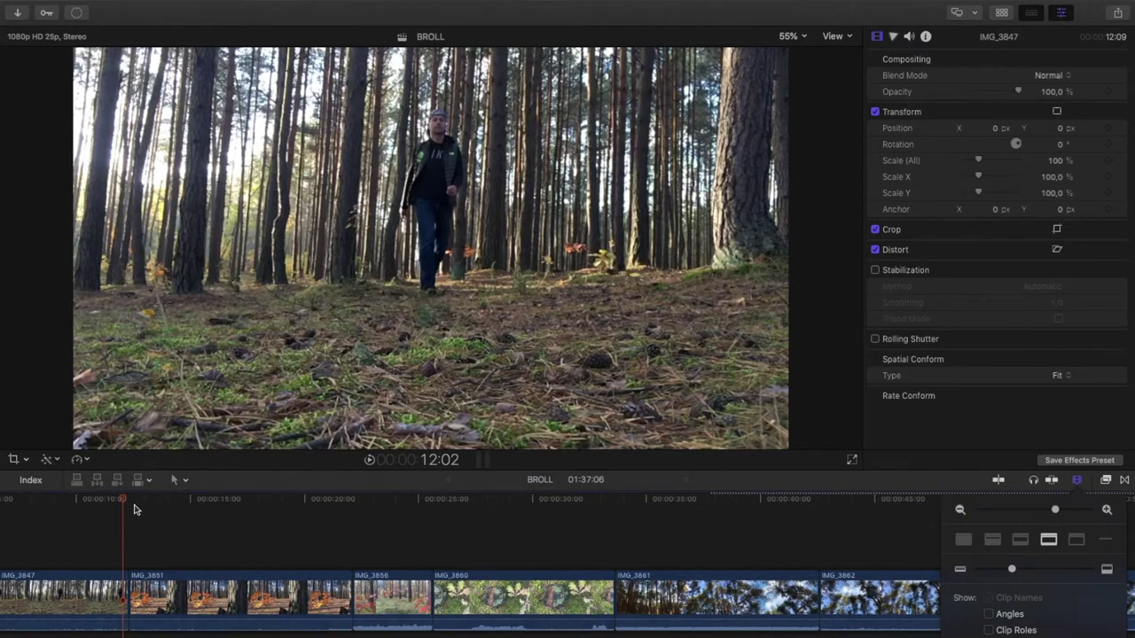
pyautogui.click(173, 587)
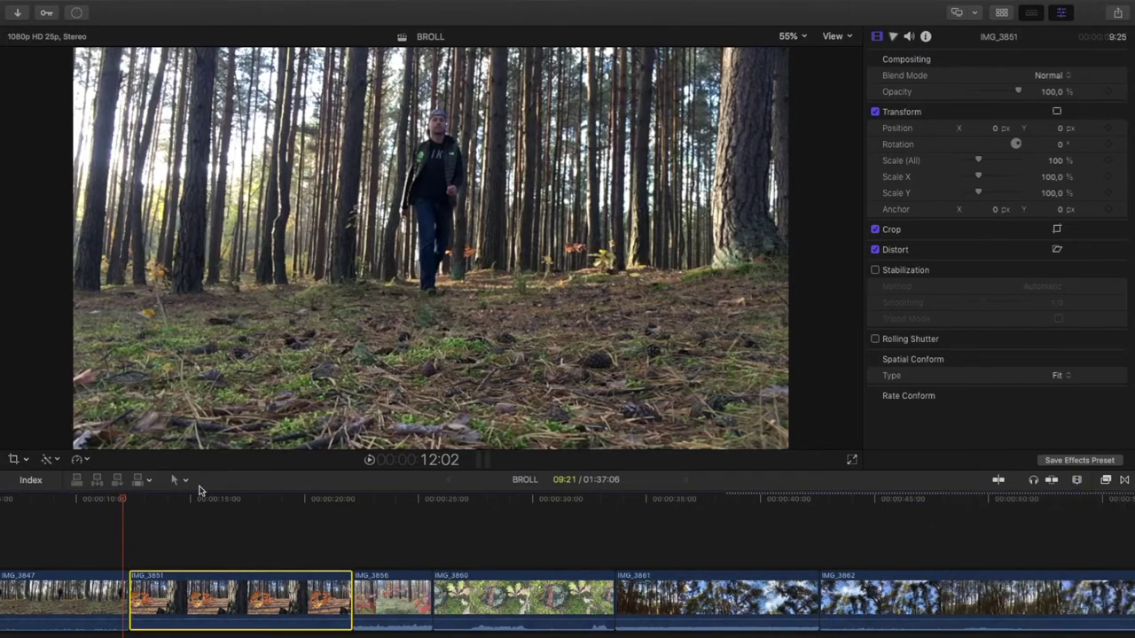
pyautogui.moveTo(122, 499)
pyautogui.mouseDown()
pyautogui.moveTo(139, 499)
pyautogui.moveTo(118, 499)
pyautogui.mouseUp()
pyautogui.click(63, 595)
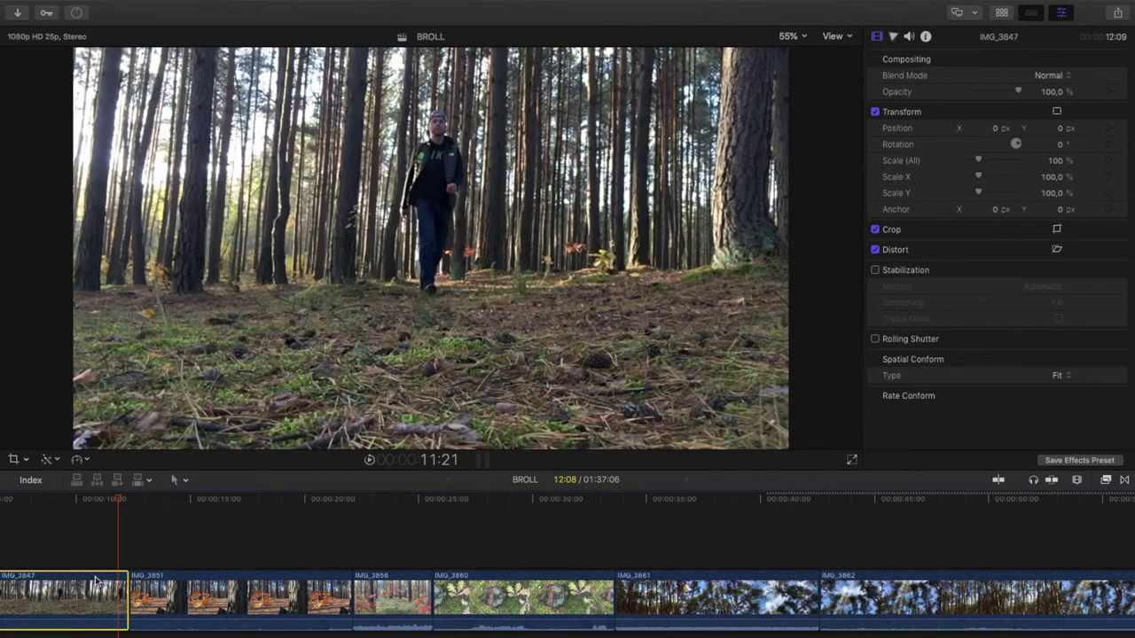
pyautogui.hscroll(-5, 96, 581)
pyautogui.click(56, 532)
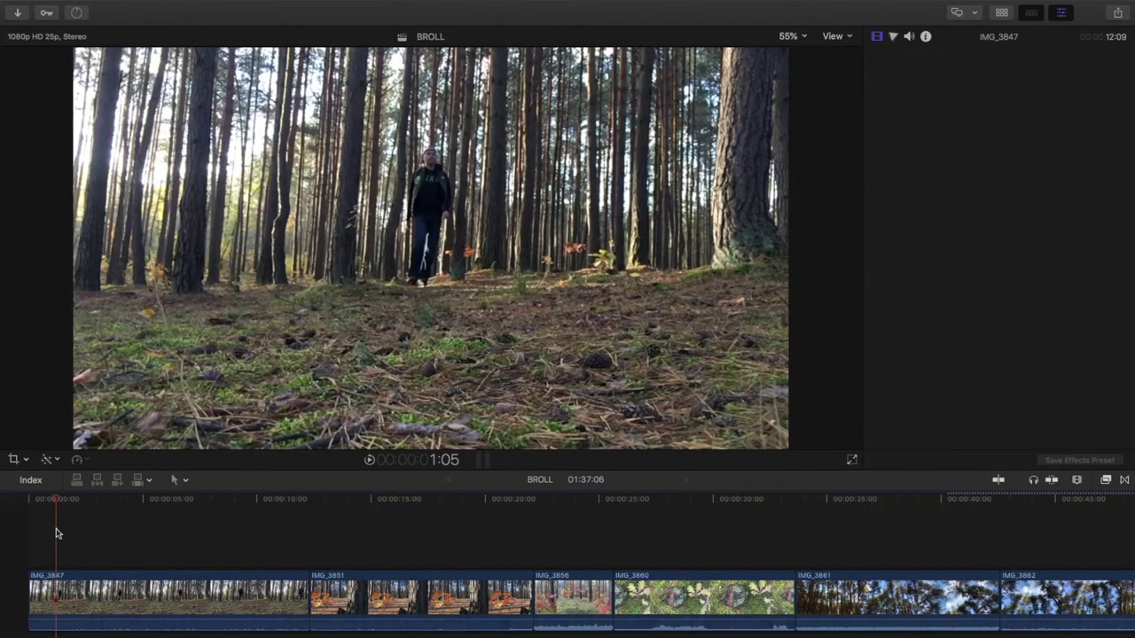
pyautogui.press('space')
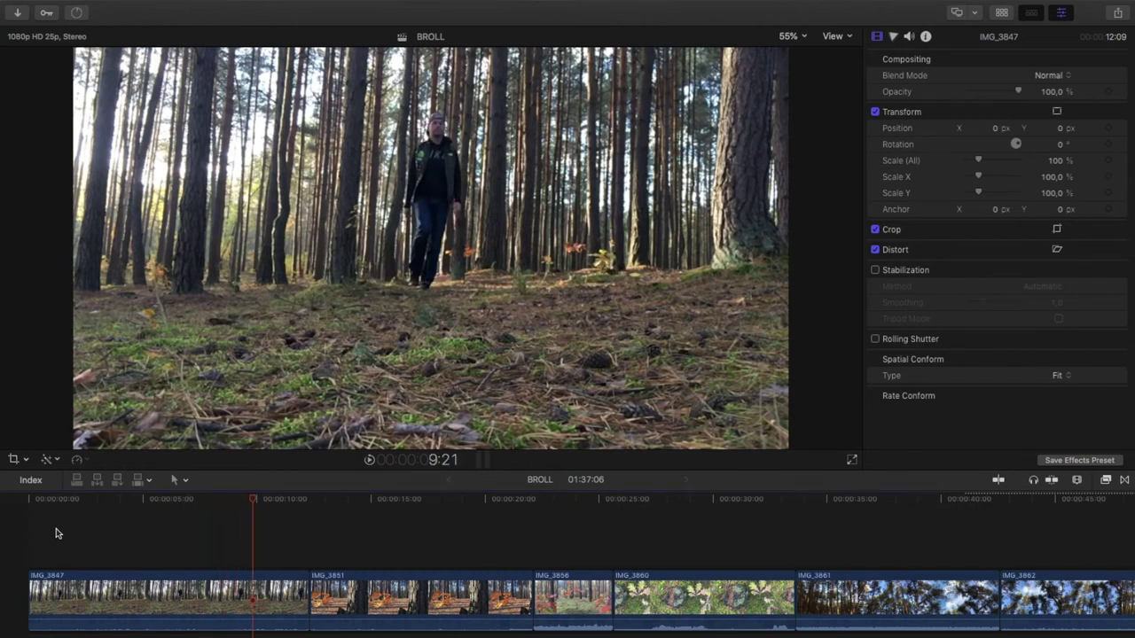
pyautogui.press('super+b')
pyautogui.click(112, 617)
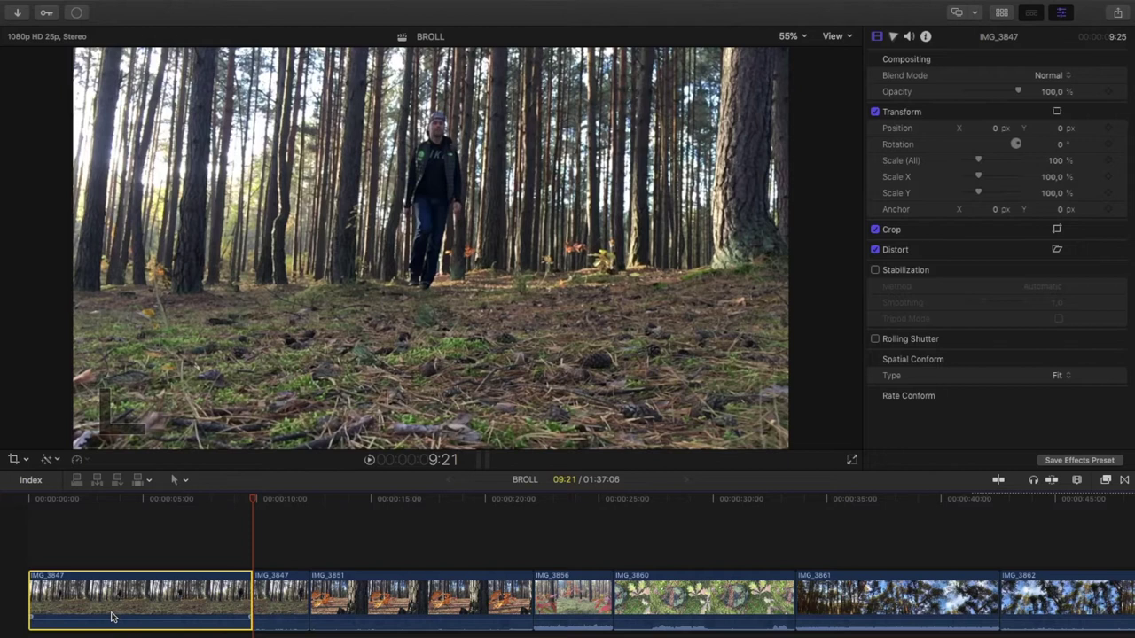
pyautogui.press('BackSpace')
# Move IMG_3851 to the start of the timeline and shorten it to 5:18
pyautogui.click(185, 600)
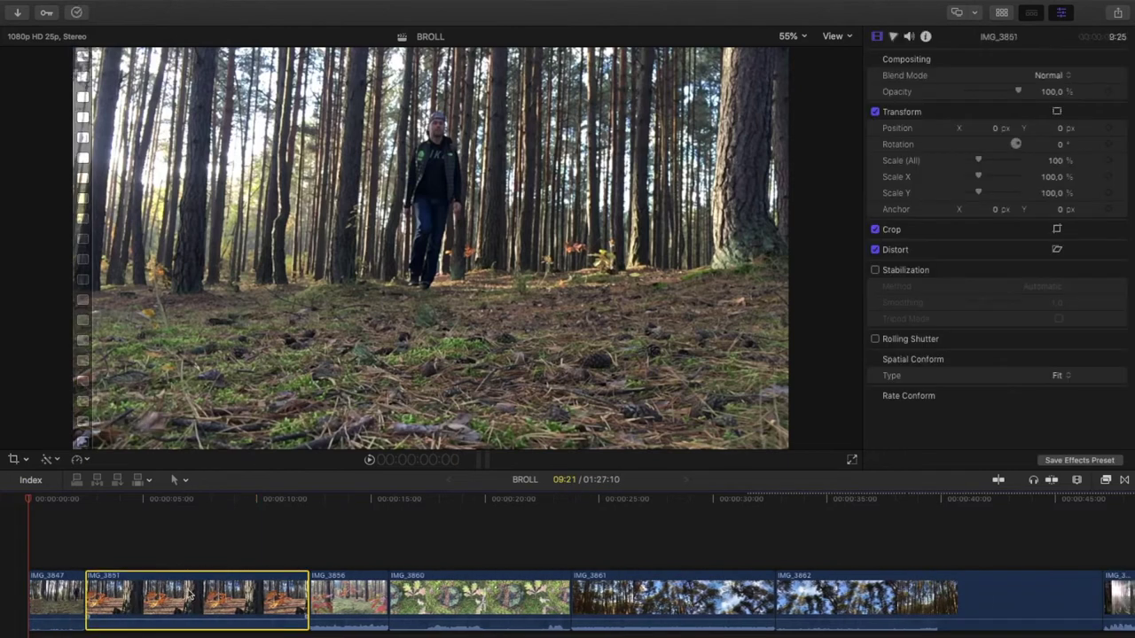
pyautogui.click(349, 604)
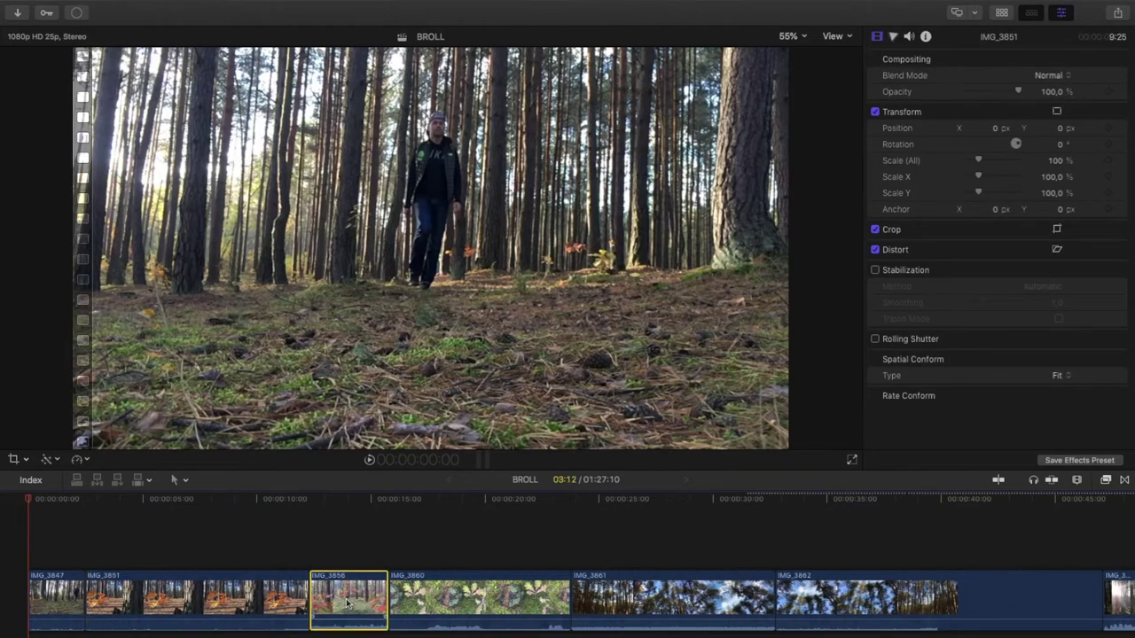
pyautogui.moveTo(209, 582); pyautogui.dragTo(394, 594)
pyautogui.click(76, 540)
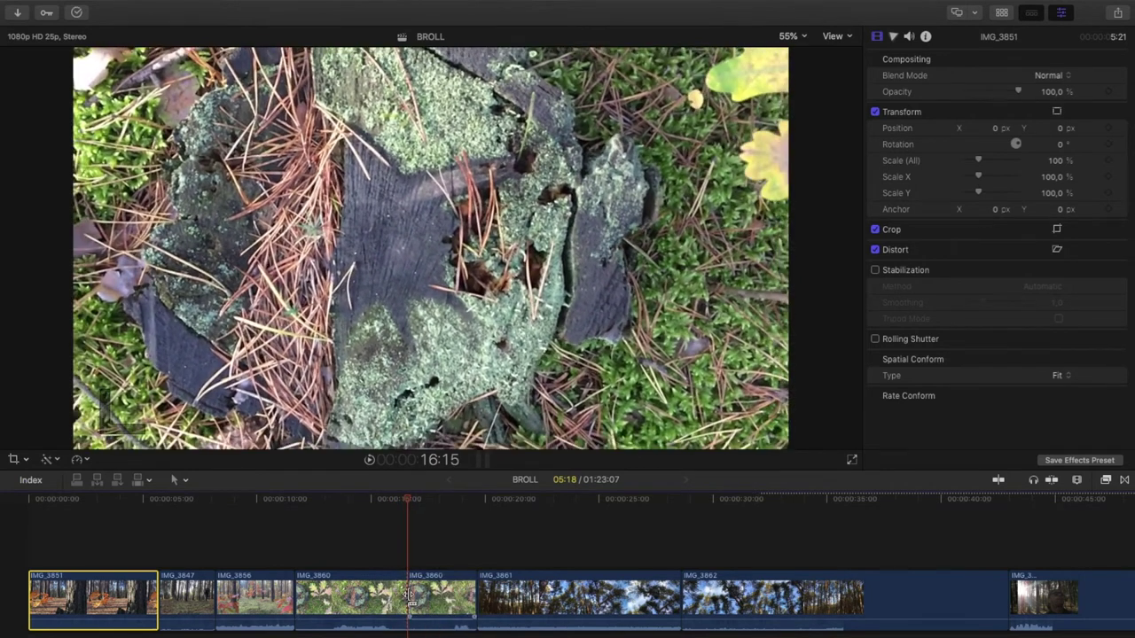
# Delete the part of IMG_3860 before the cut at 16:15 and shorten the IMG_3856 clip
pyautogui.click(372, 610)
pyautogui.press('Delete')
pyautogui.moveTo(216, 499); pyautogui.dragTo(398, 527)
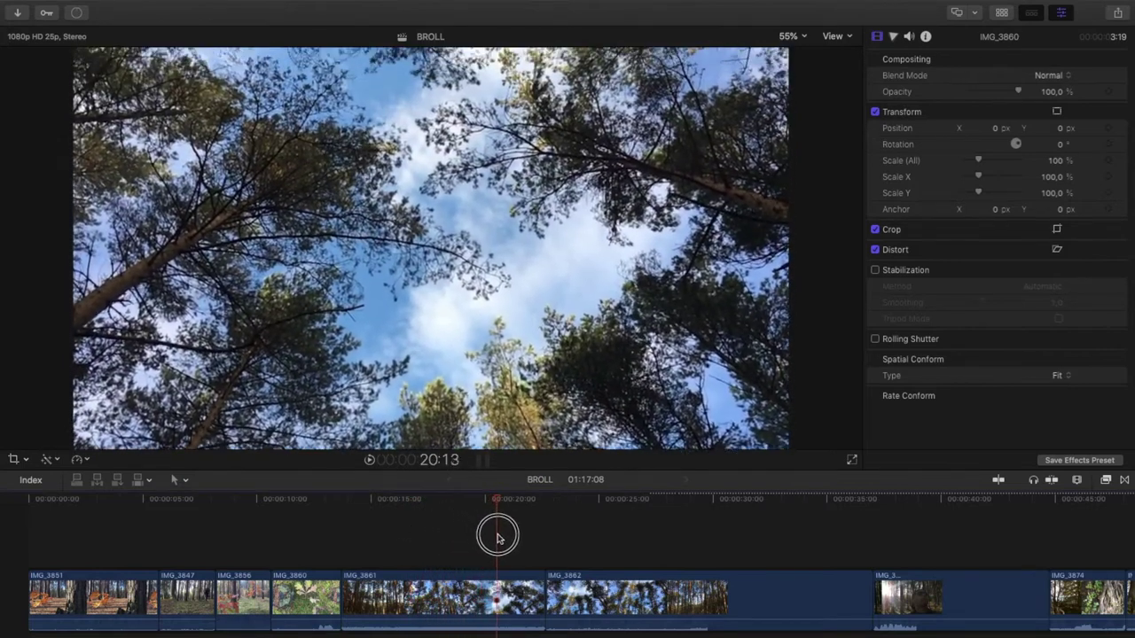
# Split IMG_3861 at 20:19, delete the part after the cut and trim the clip's end back to 18:08
pyautogui.press('super+b')
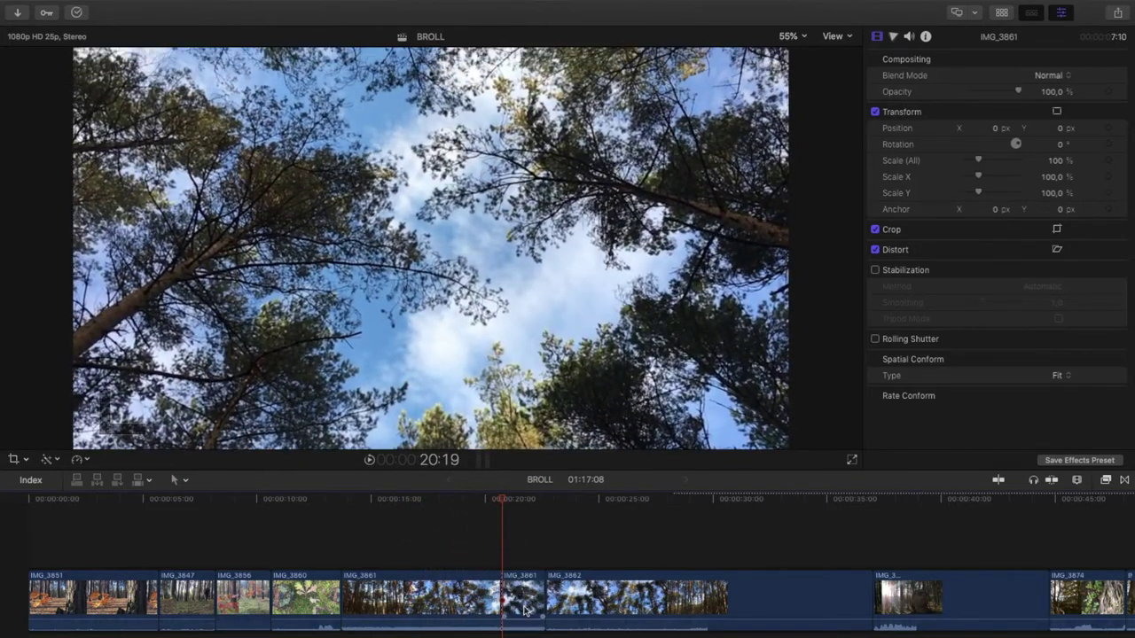
pyautogui.press('Delete')
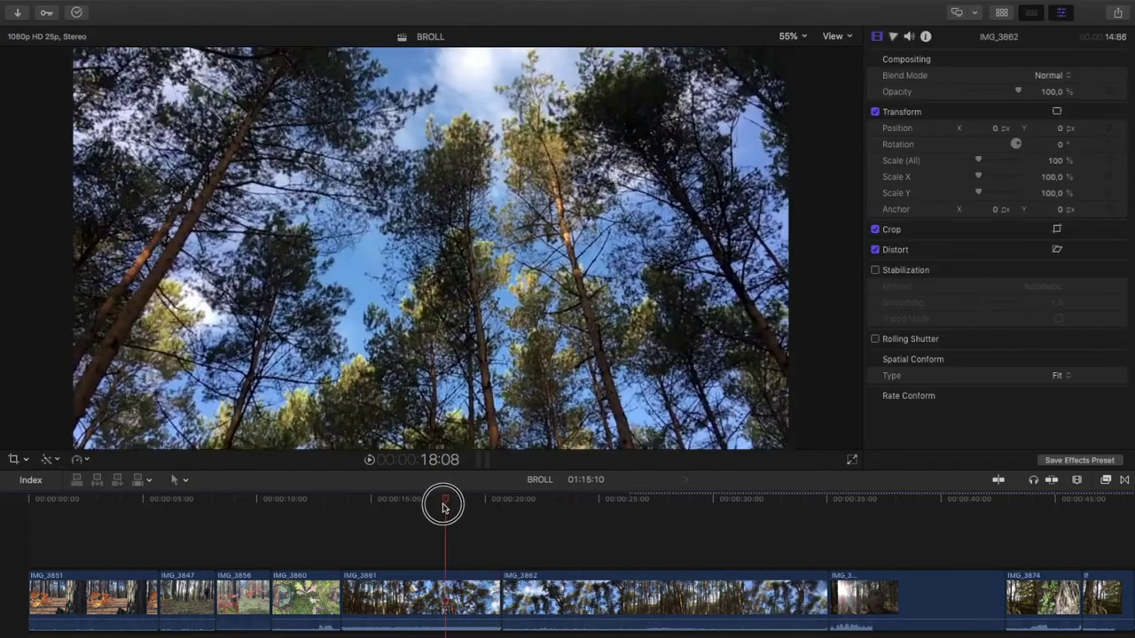
pyautogui.hotkey('alt', ']')
# Skim through IMG_3862 and delete the clip from the timeline
pyautogui.moveTo(443, 507); pyautogui.dragTo(404, 509)
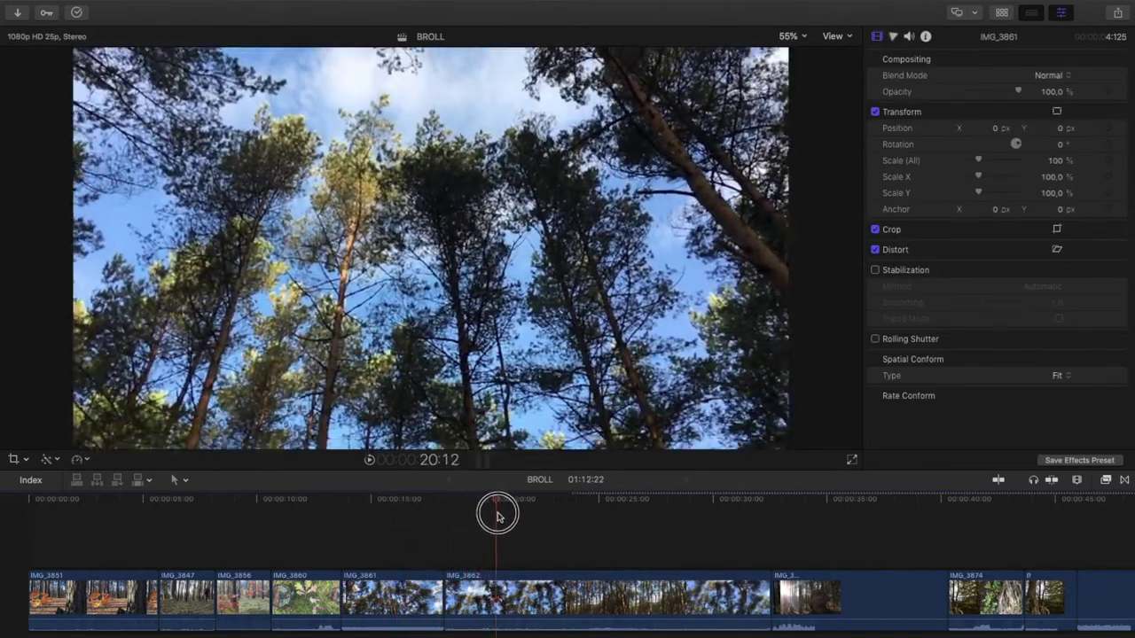
pyautogui.moveTo(498, 516); pyautogui.dragTo(558, 514)
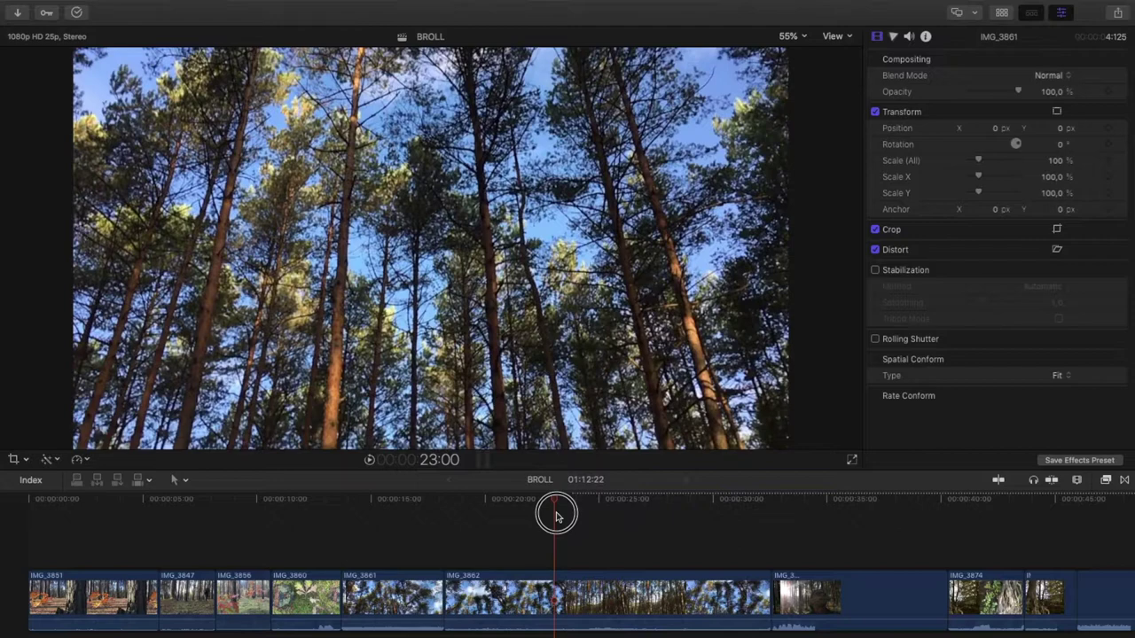
pyautogui.press('Delete')
pyautogui.moveTo(442, 498); pyautogui.dragTo(578, 521)
pyautogui.click(582, 514)
pyautogui.moveTo(580, 510); pyautogui.dragTo(586, 504)
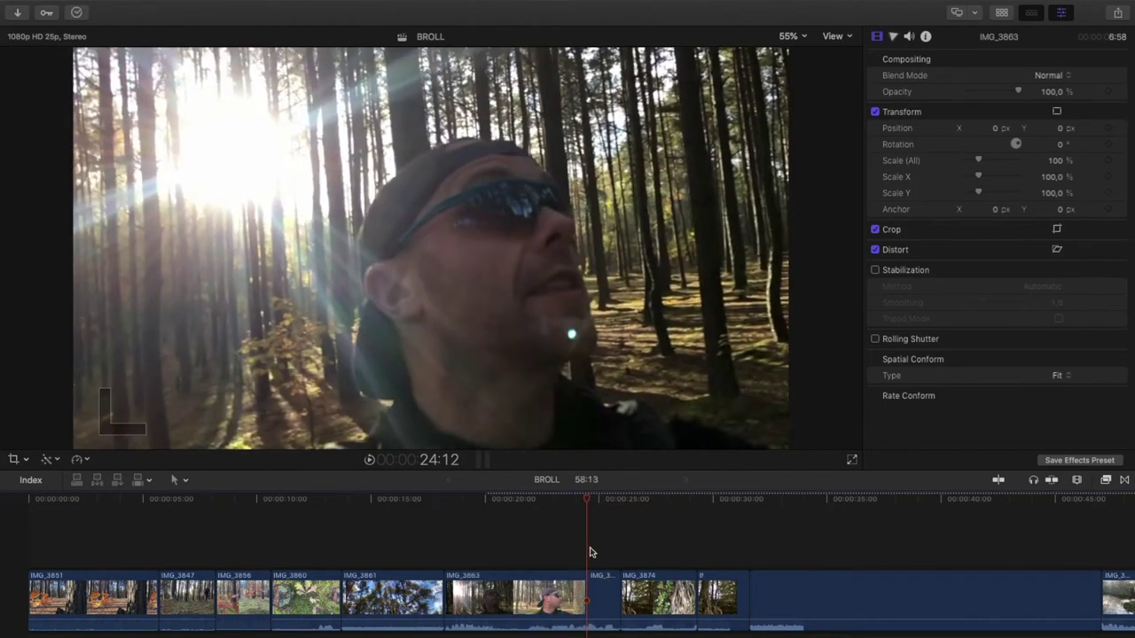
pyautogui.press('super+z')
# Shorten IMG_3863 to about 2 seconds and delete the IMG_3874 clip behind it
pyautogui.moveTo(481, 501); pyautogui.dragTo(517, 502)
pyautogui.press('Delete')
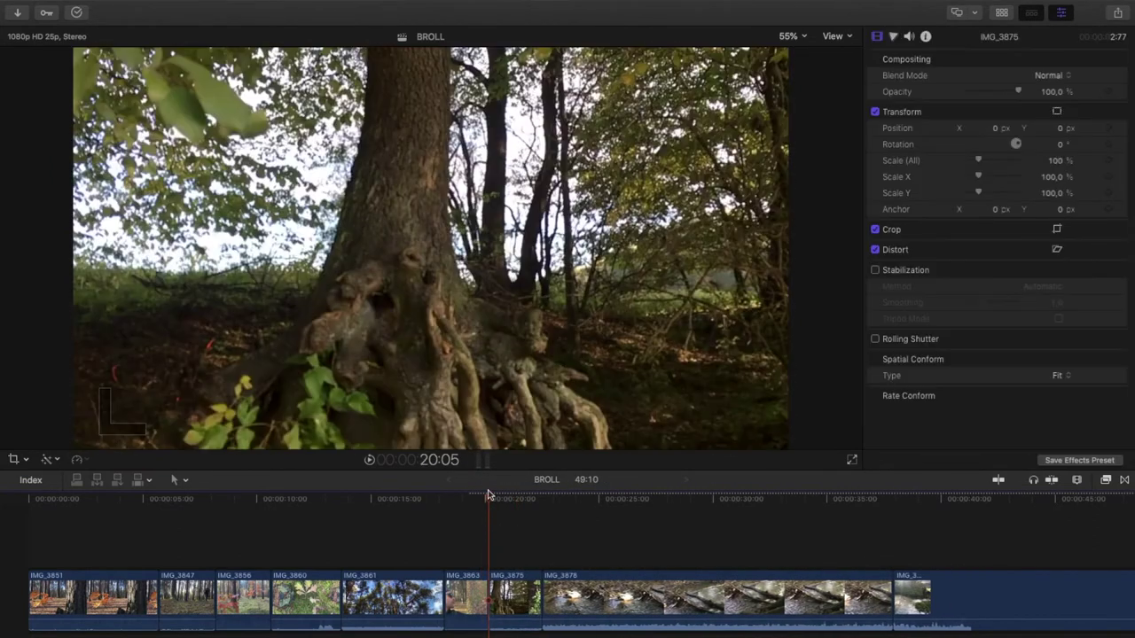
# Split IMG_3878 at 32:06 and delete the part before the cut
pyautogui.click(494, 503)
pyautogui.moveTo(493, 504)
pyautogui.mouseDown()
pyautogui.moveTo(555, 515)
pyautogui.moveTo(505, 517)
pyautogui.mouseUp()
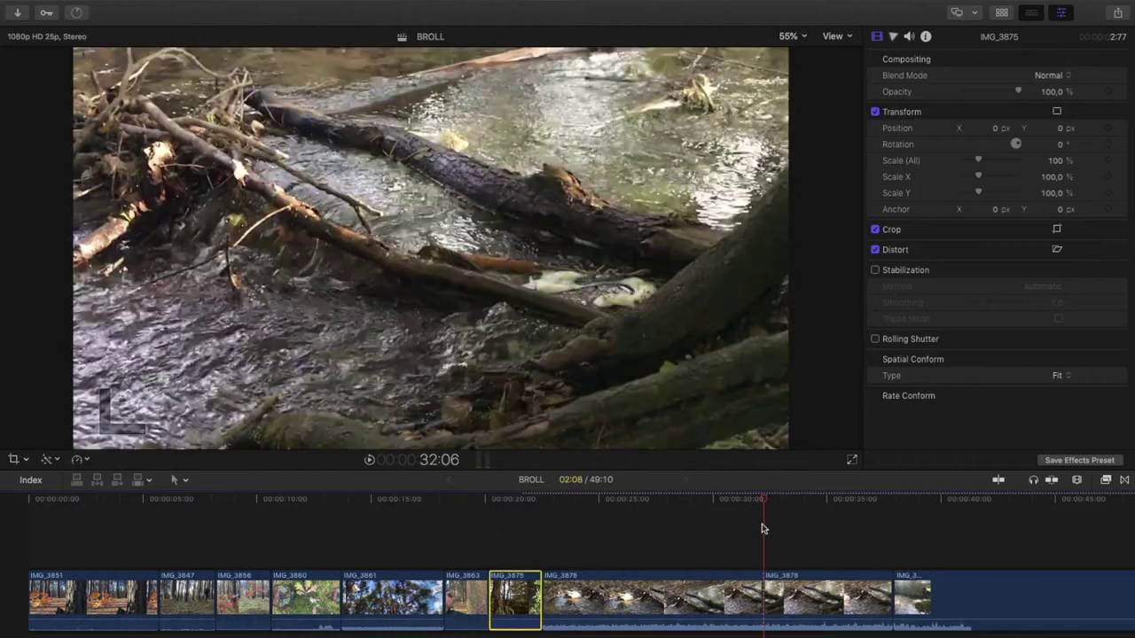
pyautogui.click(711, 594)
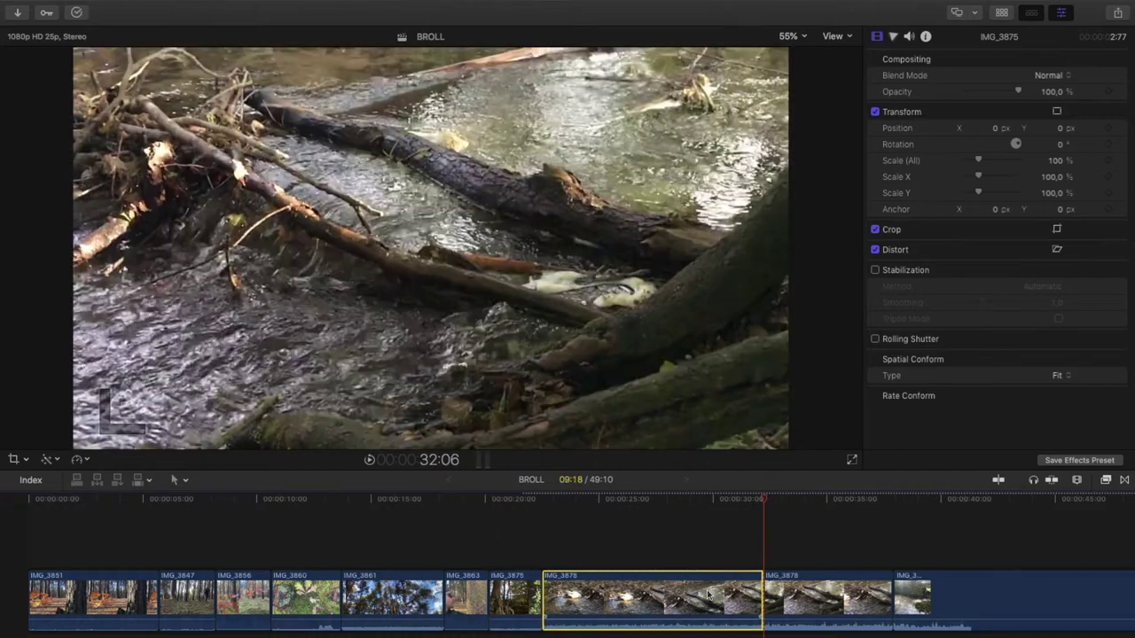
pyautogui.press('Delete')
# Split IMG_3878 at 27:08 and delete the short part after the cut
pyautogui.moveTo(546, 510); pyautogui.dragTo(652, 518)
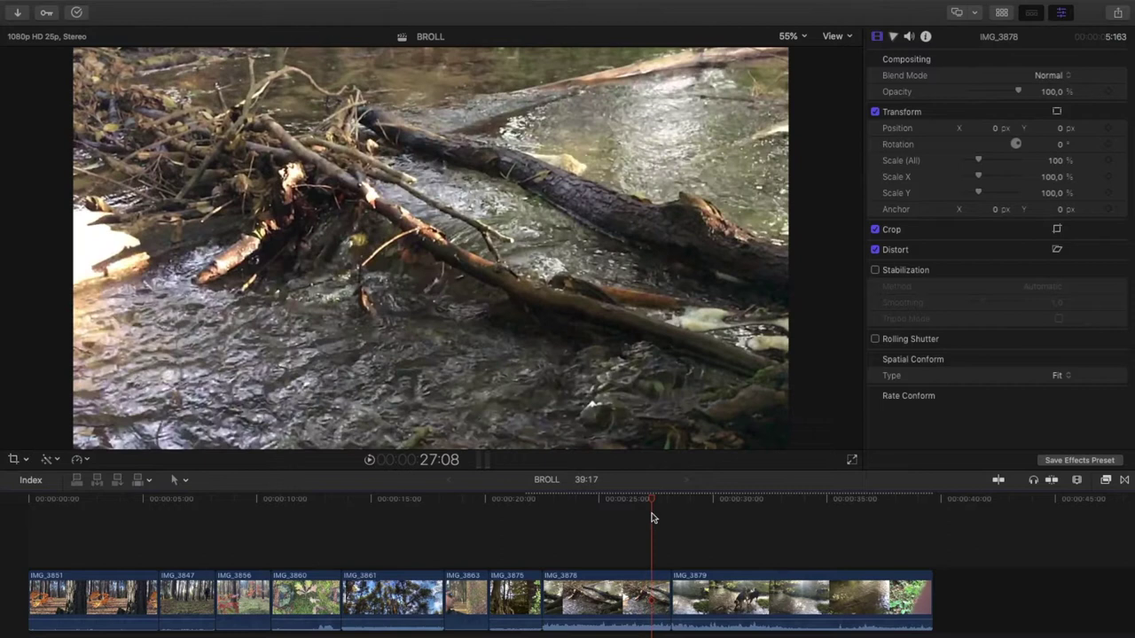
pyautogui.click(660, 600)
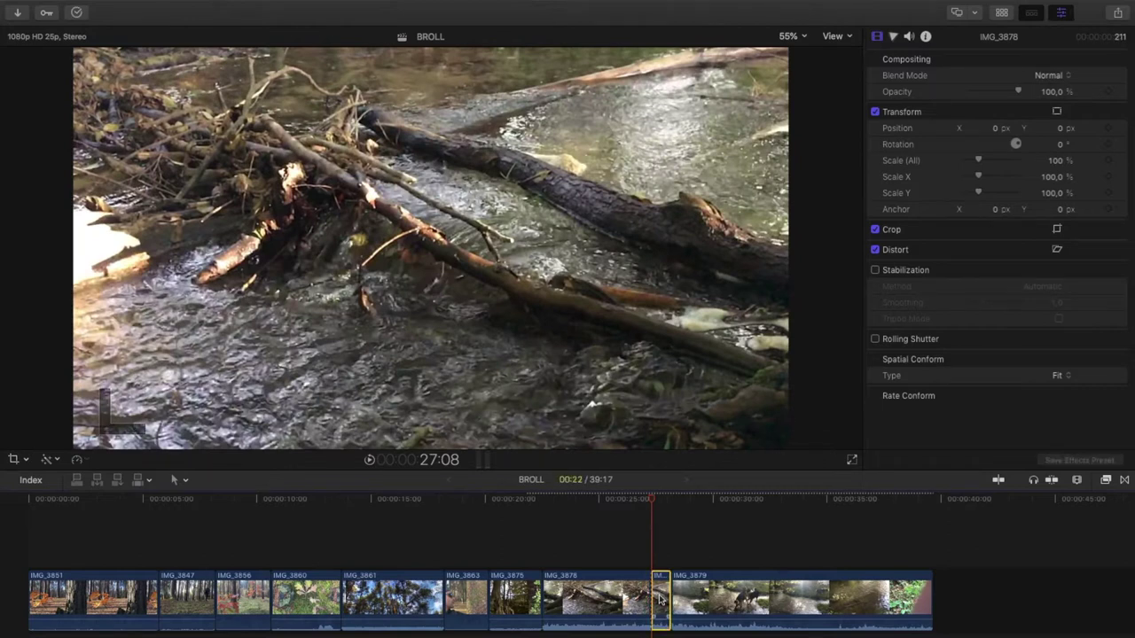
pyautogui.press('Delete')
# Split IMG_3879 at 29:08, delete the part before the cut and trim the clip's end back
pyautogui.moveTo(653, 500); pyautogui.dragTo(698, 525)
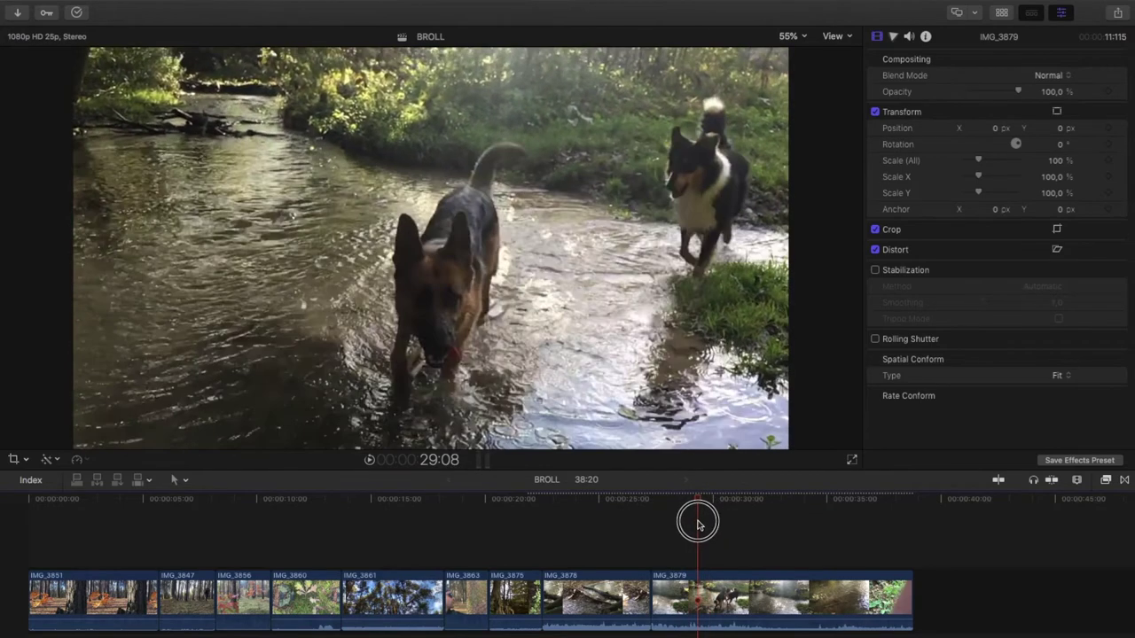
pyautogui.click(680, 583)
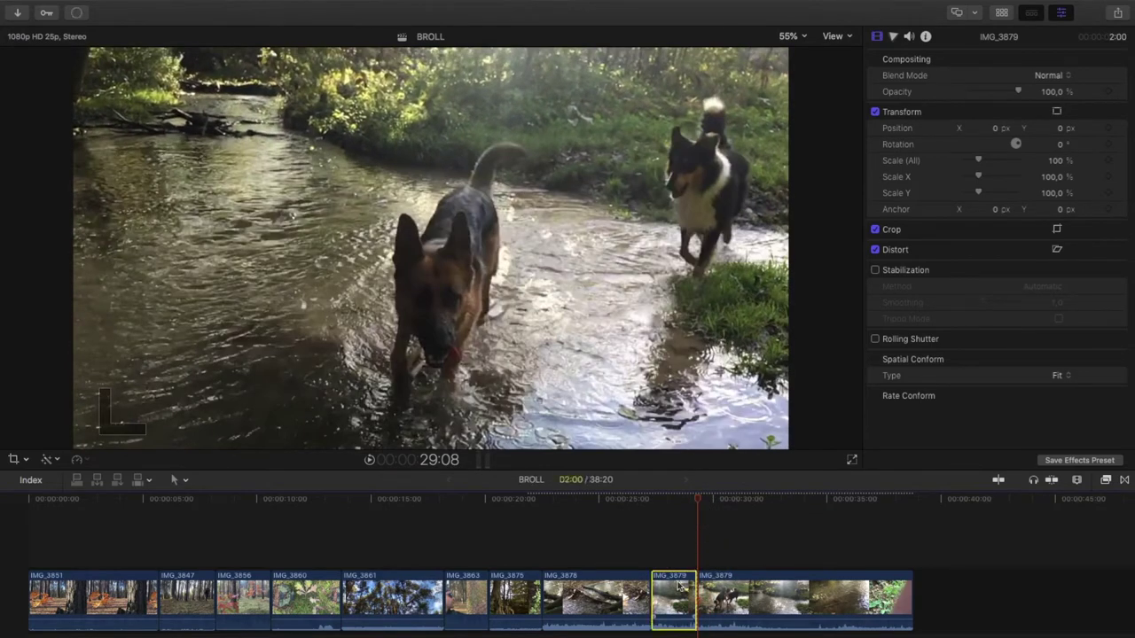
pyautogui.press('Delete')
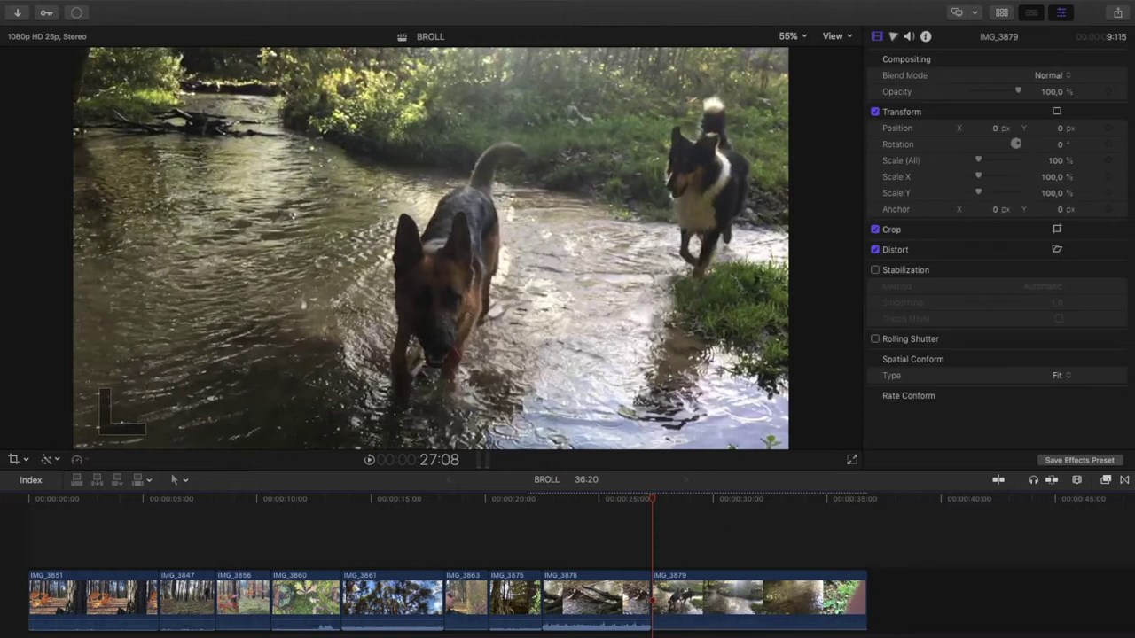
pyautogui.moveTo(866, 601); pyautogui.dragTo(691, 599)
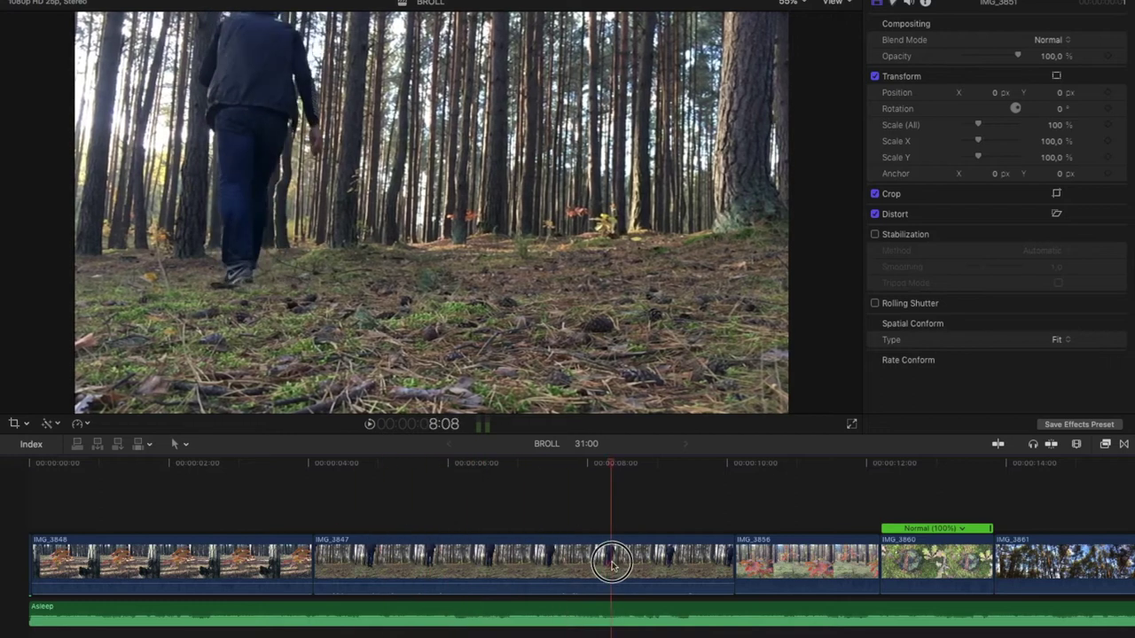
# Apply a Ken Burns crop to IMG_3847 with the end frame in the picture's upper-left corner, and preview the movement
pyautogui.click(631, 559)
pyautogui.click(80, 424)
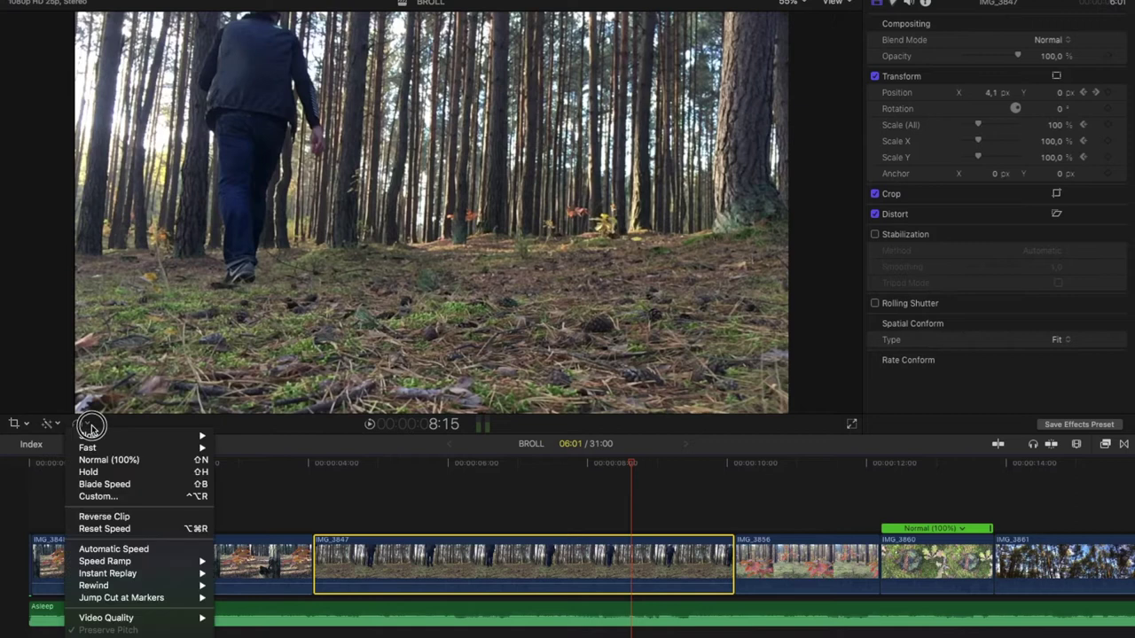
pyautogui.click(85, 427)
pyautogui.click(27, 424)
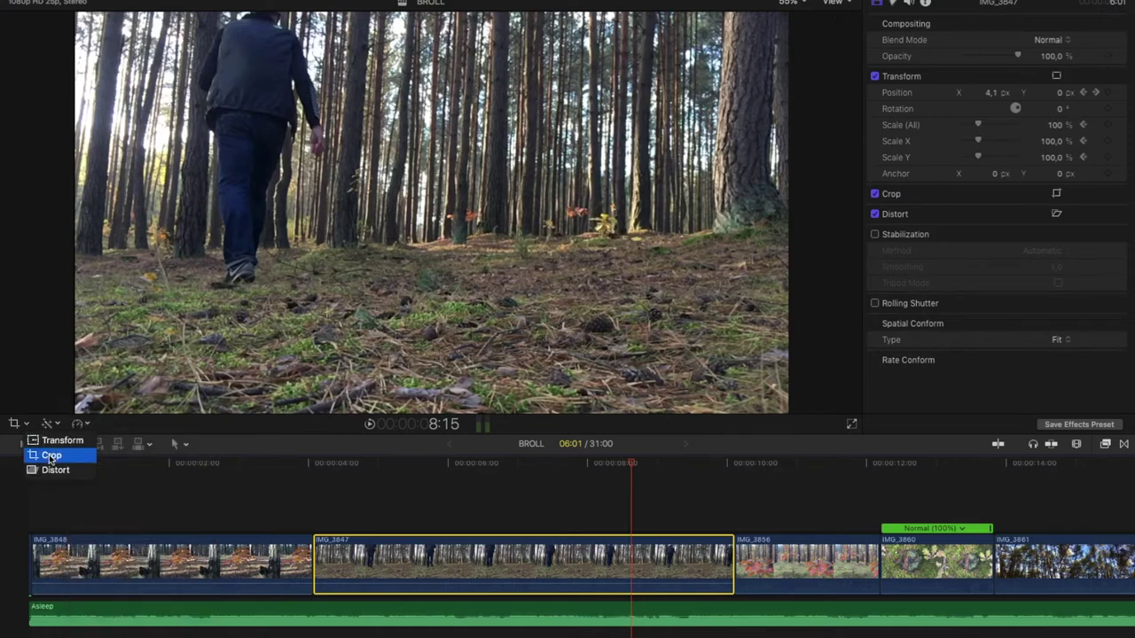
pyautogui.click(38, 454)
pyautogui.click(464, 397)
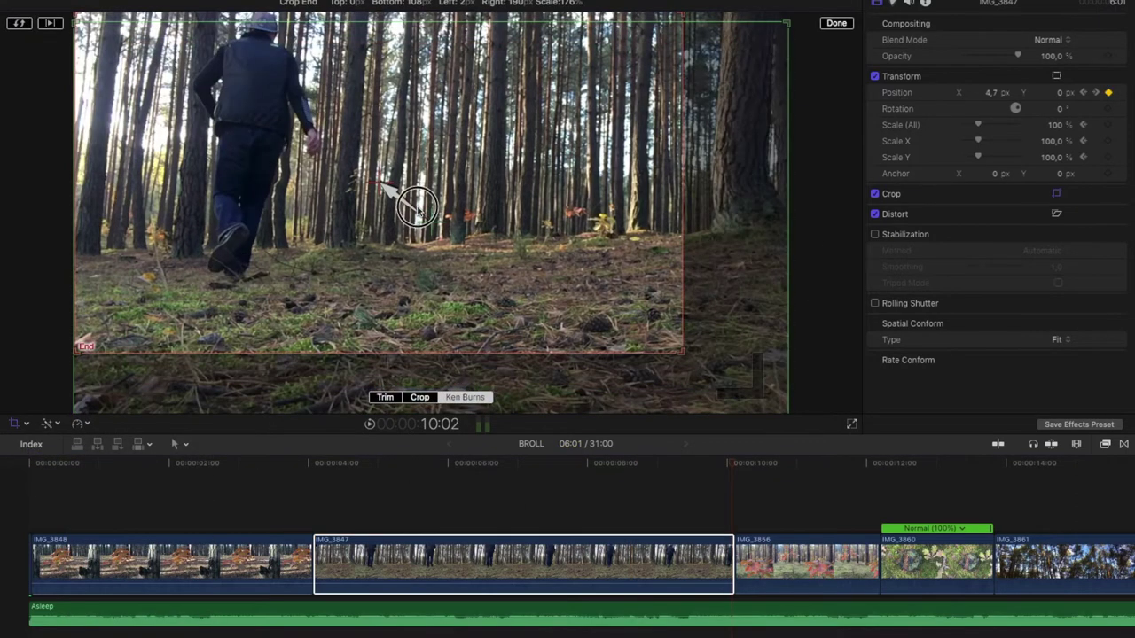
pyautogui.click(789, 24)
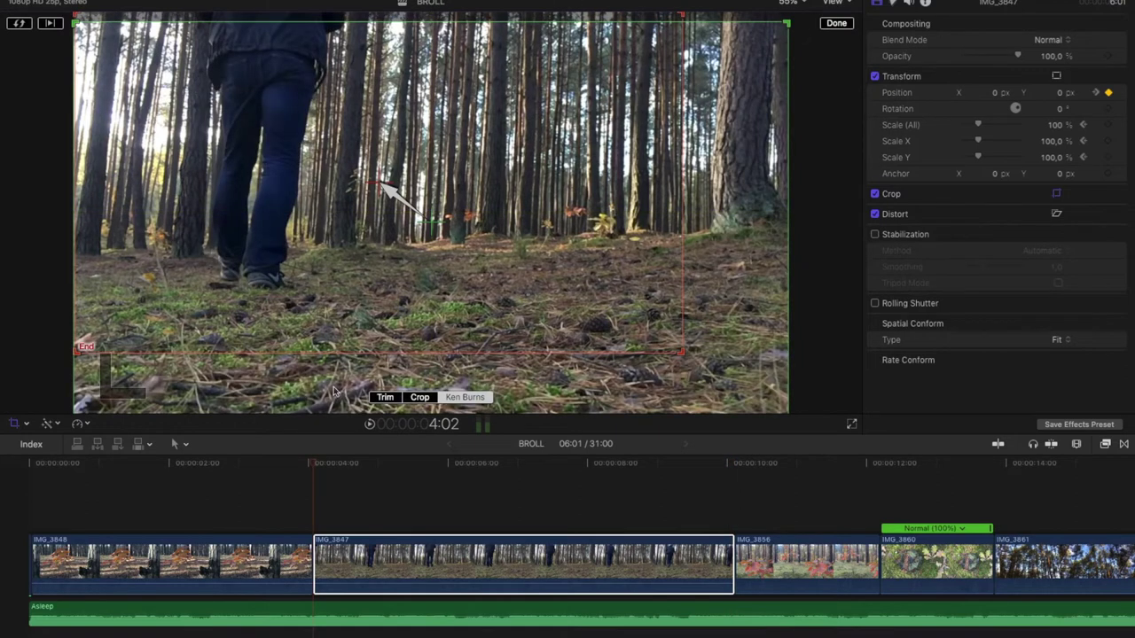
pyautogui.press('space')
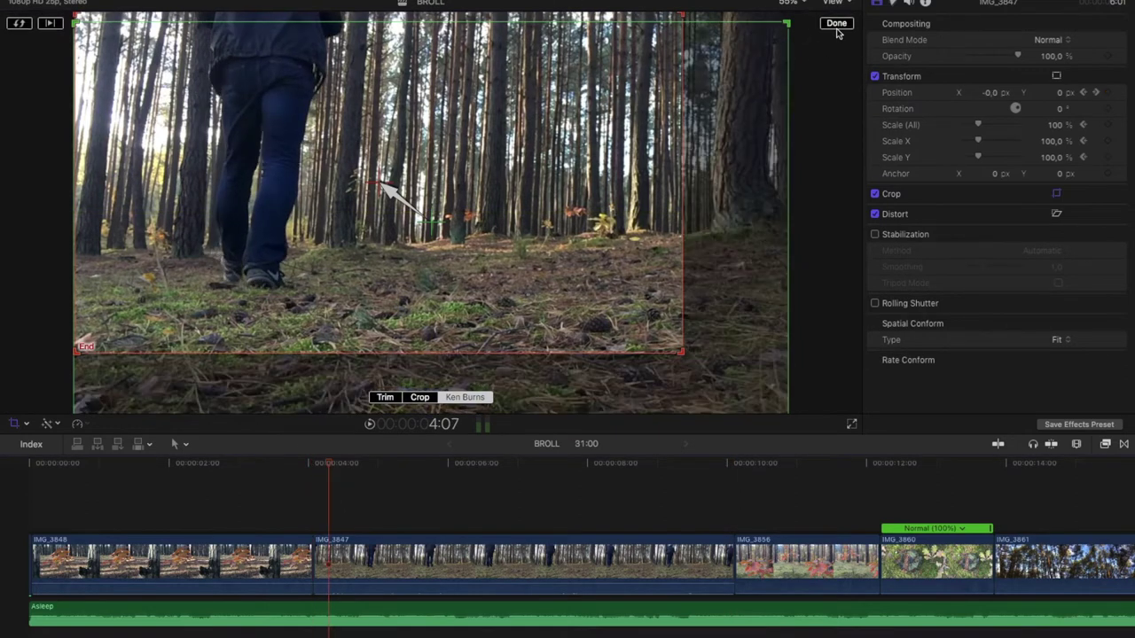
pyautogui.click(836, 23)
pyautogui.click(334, 494)
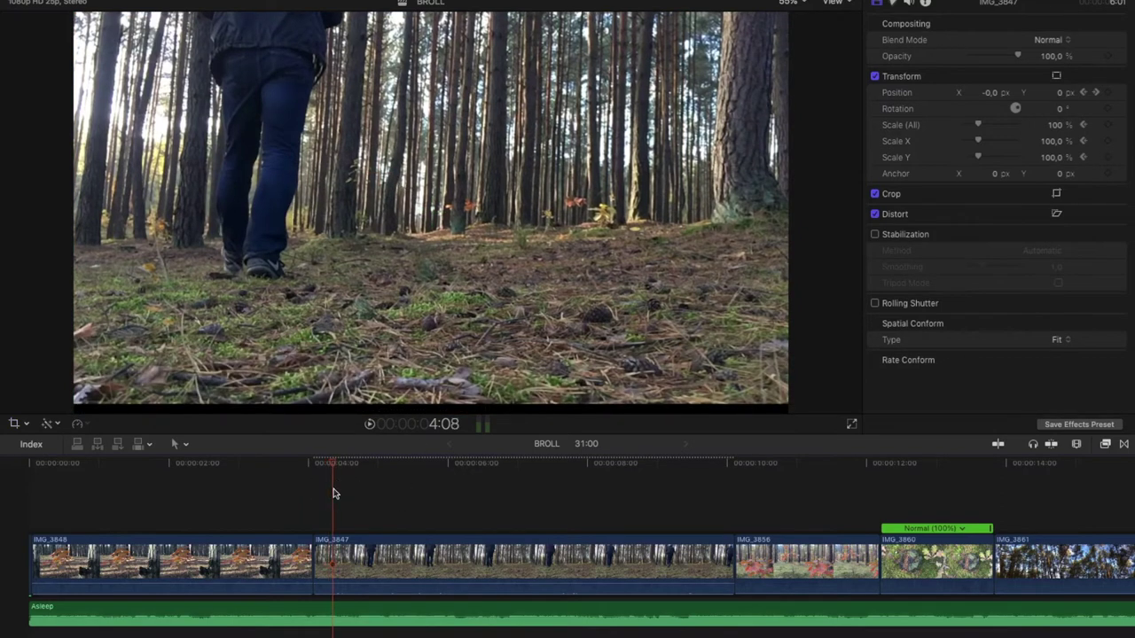
pyautogui.press('space')
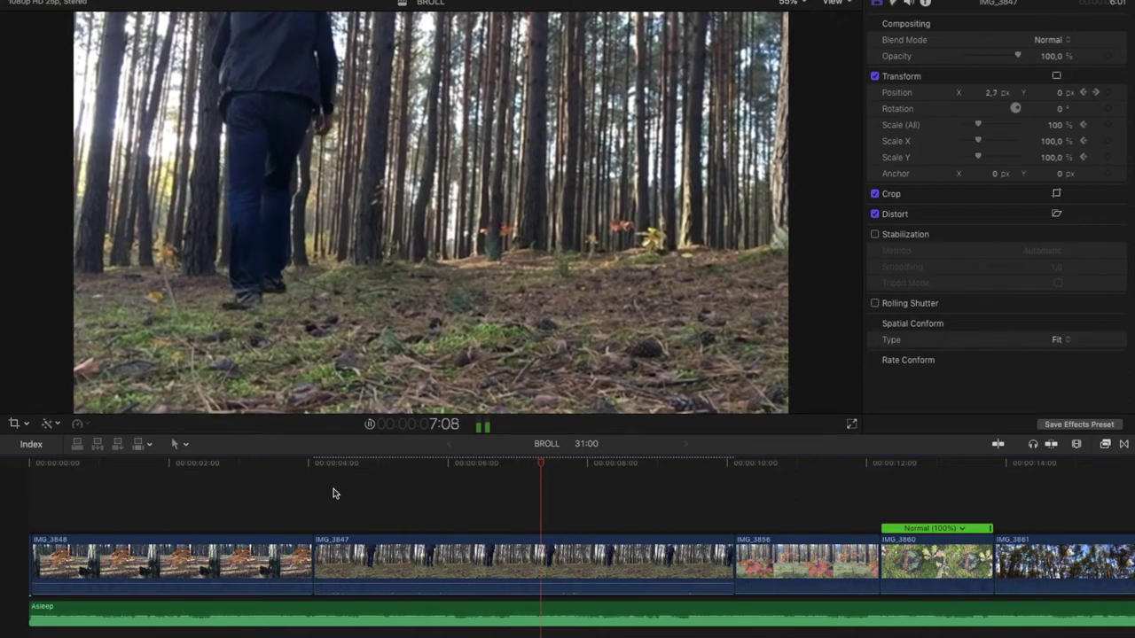
# Skim IMG_3856 and IMG_3860, and slow IMG_3860 down to 50% speed
pyautogui.hscroll(5, 355, 488)
pyautogui.click(373, 483)
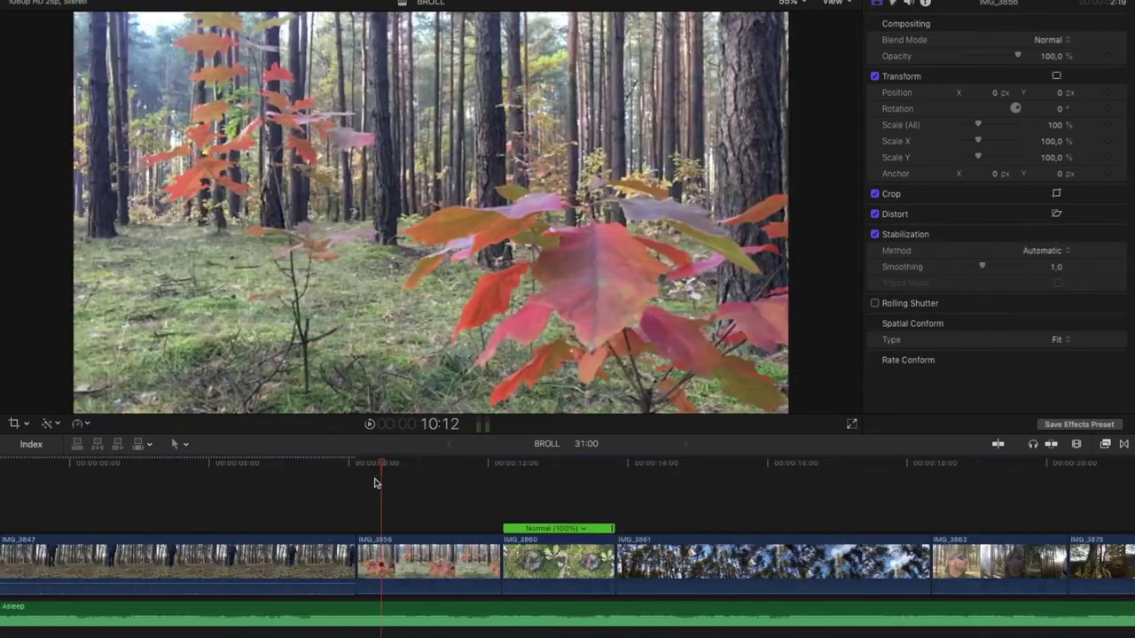
pyautogui.moveTo(360, 478); pyautogui.dragTo(470, 465)
pyautogui.press('super+equal')
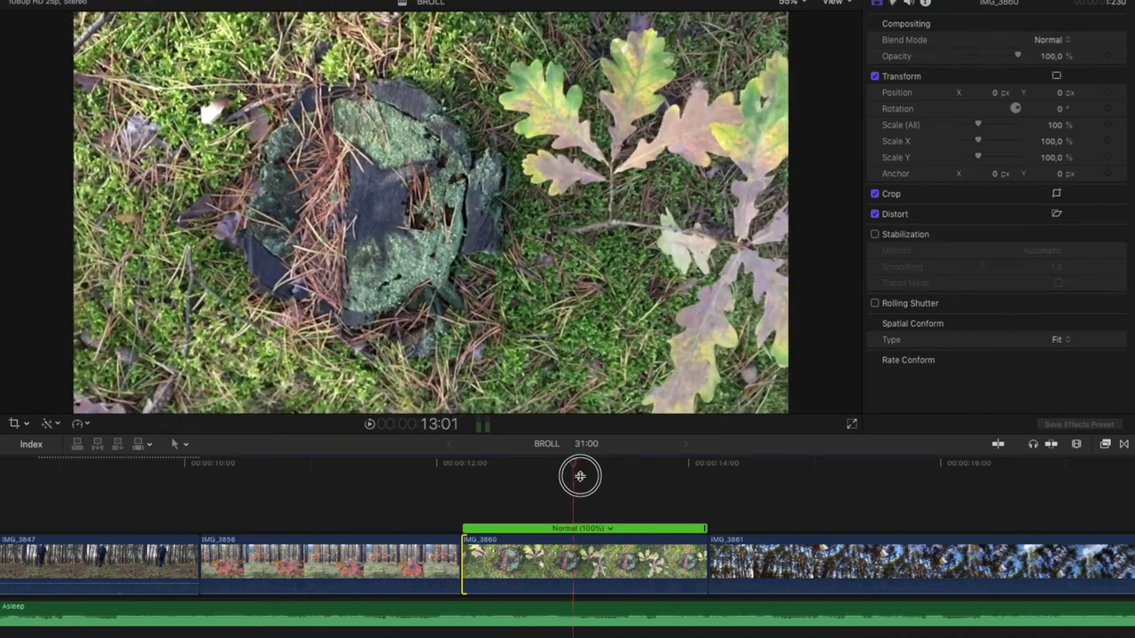
pyautogui.moveTo(580, 477); pyautogui.dragTo(694, 484)
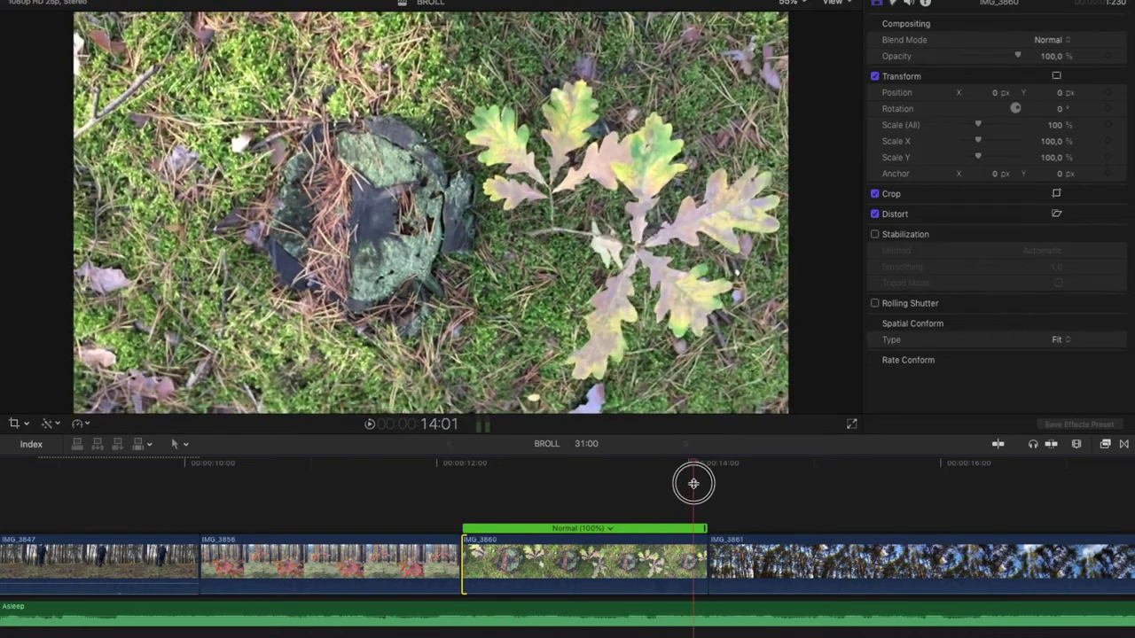
pyautogui.click(609, 529)
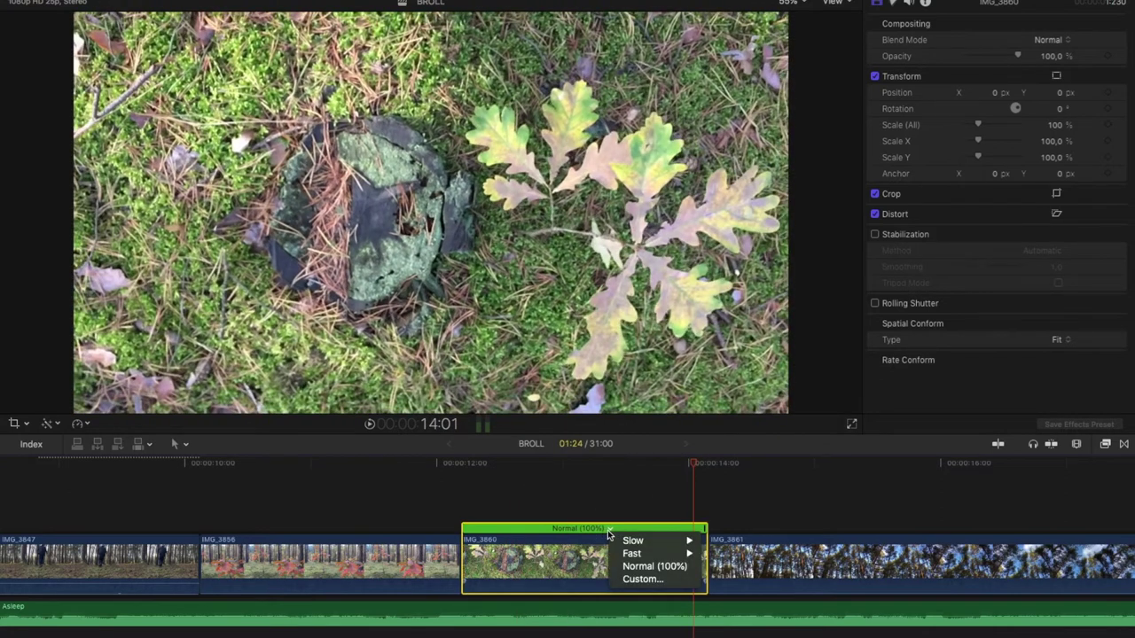
pyautogui.moveTo(648, 546)
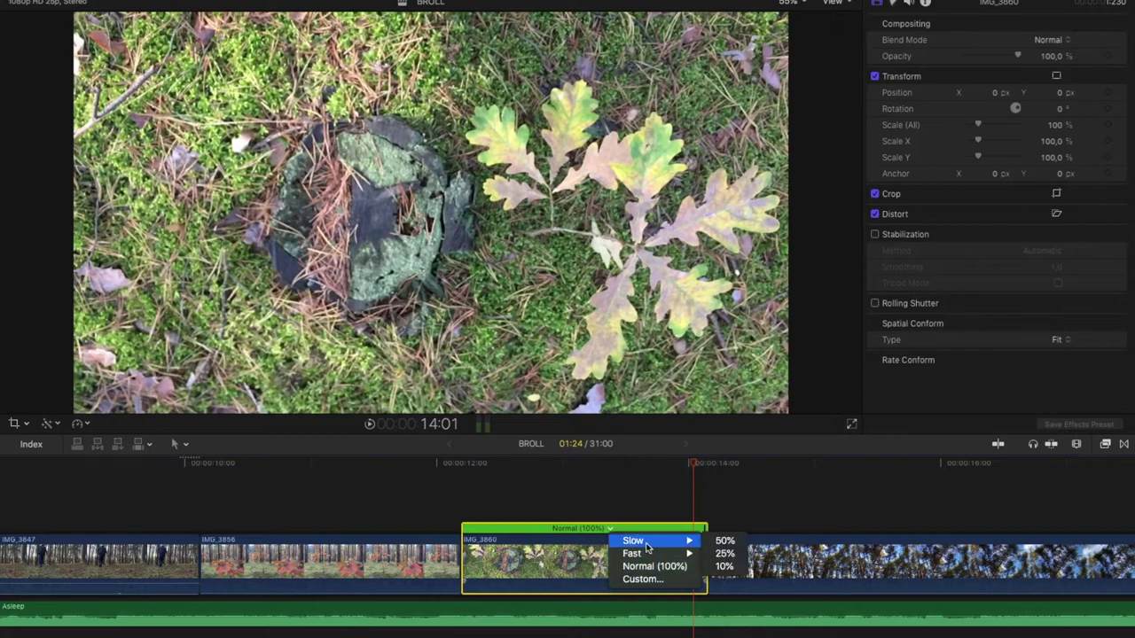
pyautogui.click(725, 541)
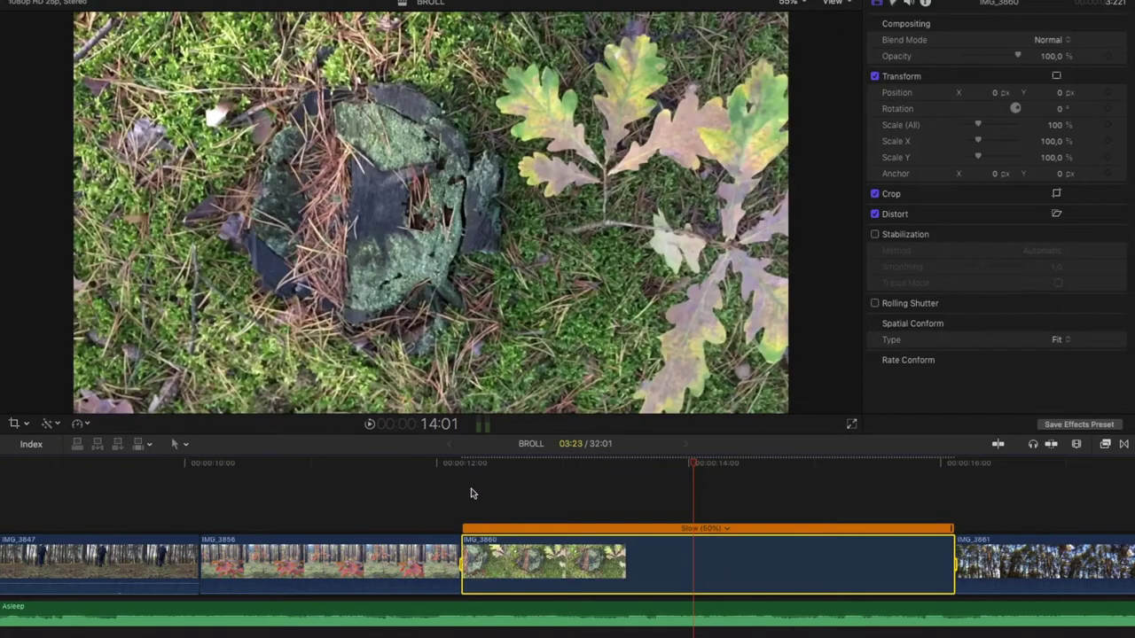
# Split the slowed IMG_3860 at 15:17 and delete the part after the cut
pyautogui.click(471, 490)
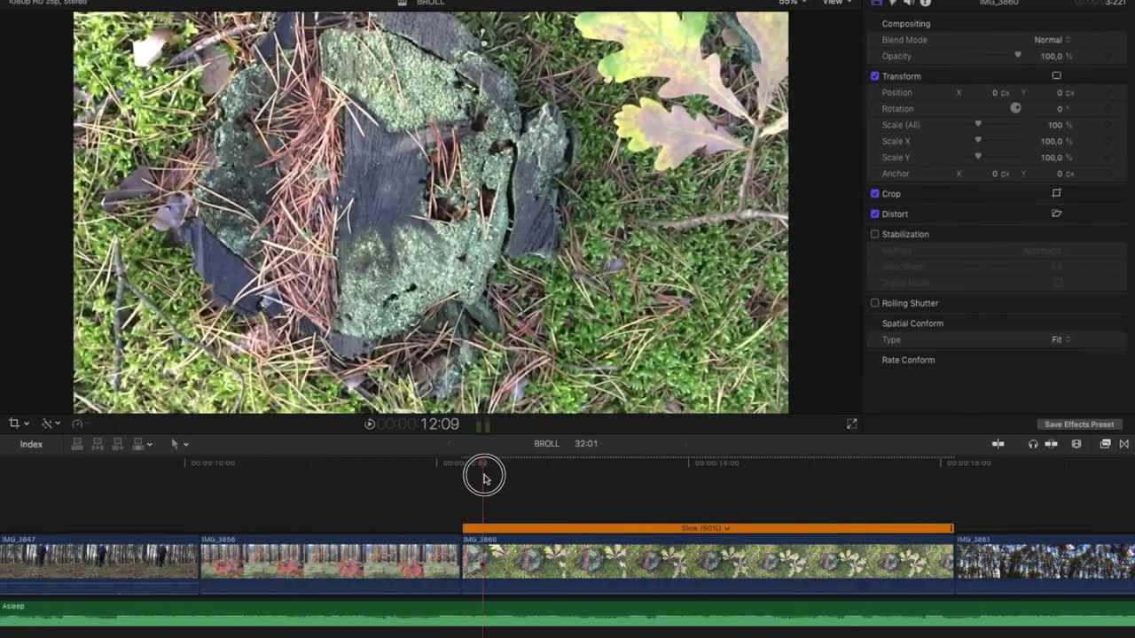
pyautogui.moveTo(483, 479); pyautogui.dragTo(906, 529)
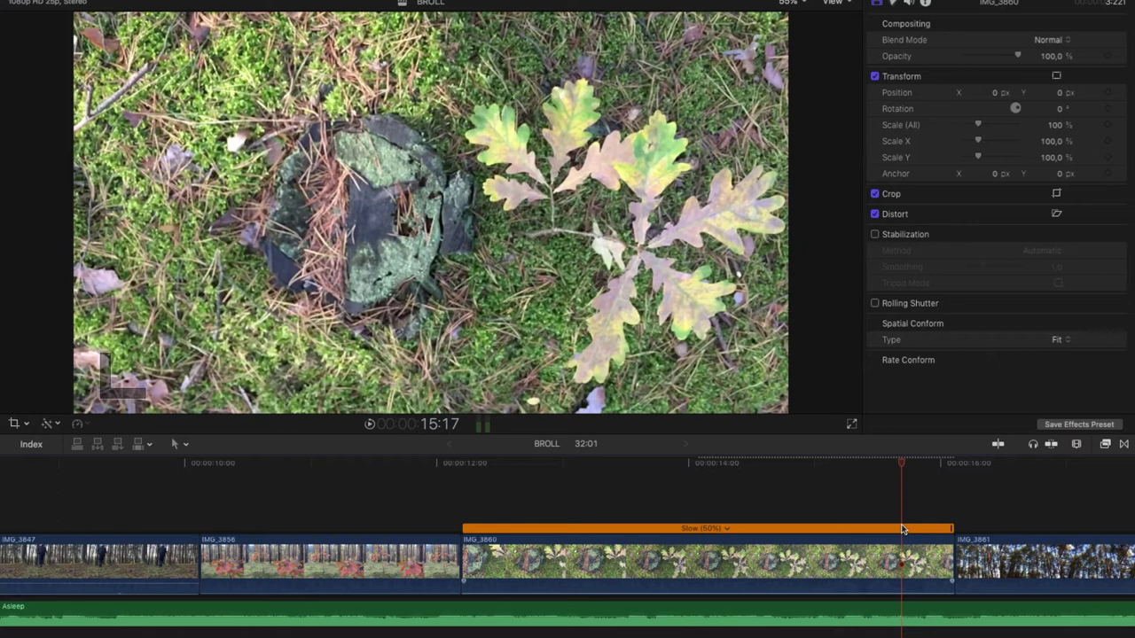
pyautogui.press('super+b')
pyautogui.press('BackSpace')
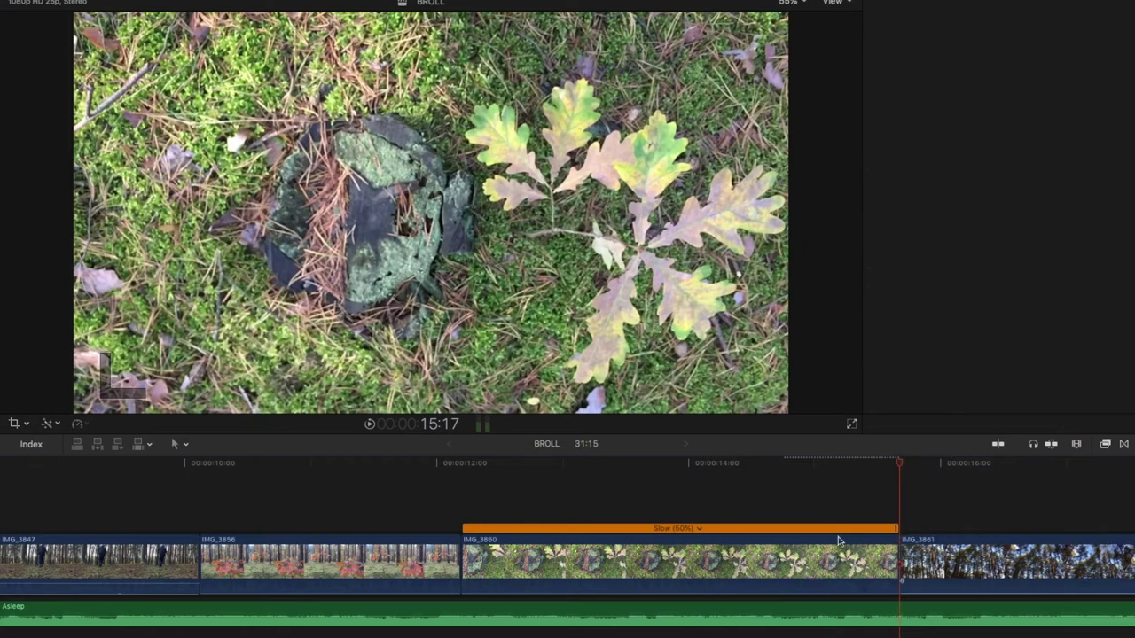
# Reverse IMG_3860, preview it and set its speed back to normal (100%)
pyautogui.click(633, 581)
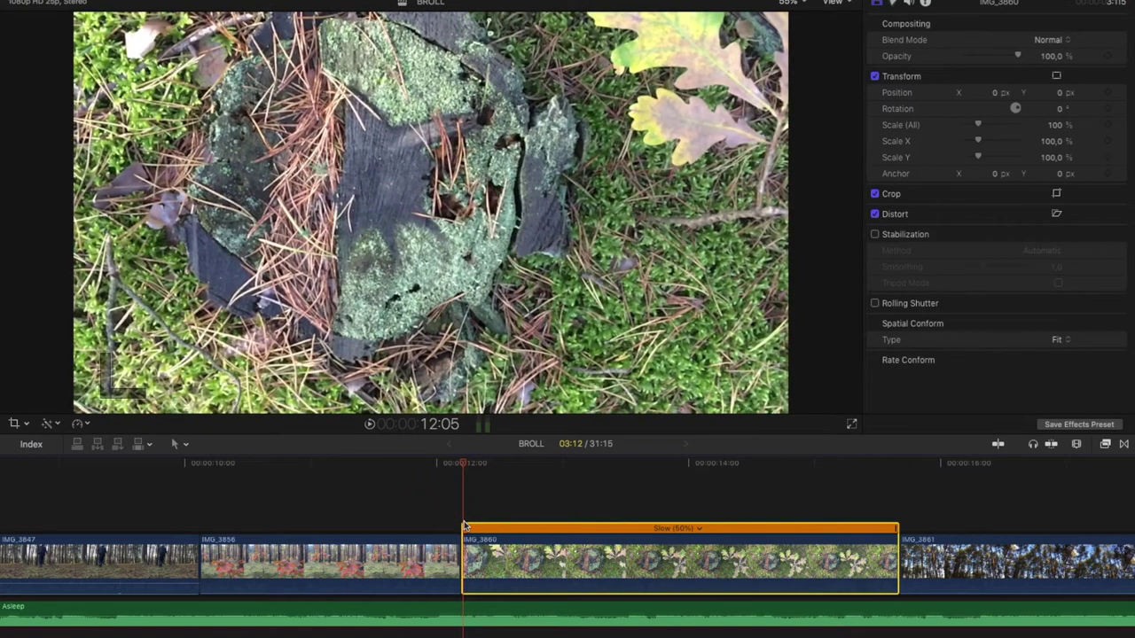
pyautogui.click(78, 423)
pyautogui.click(113, 520)
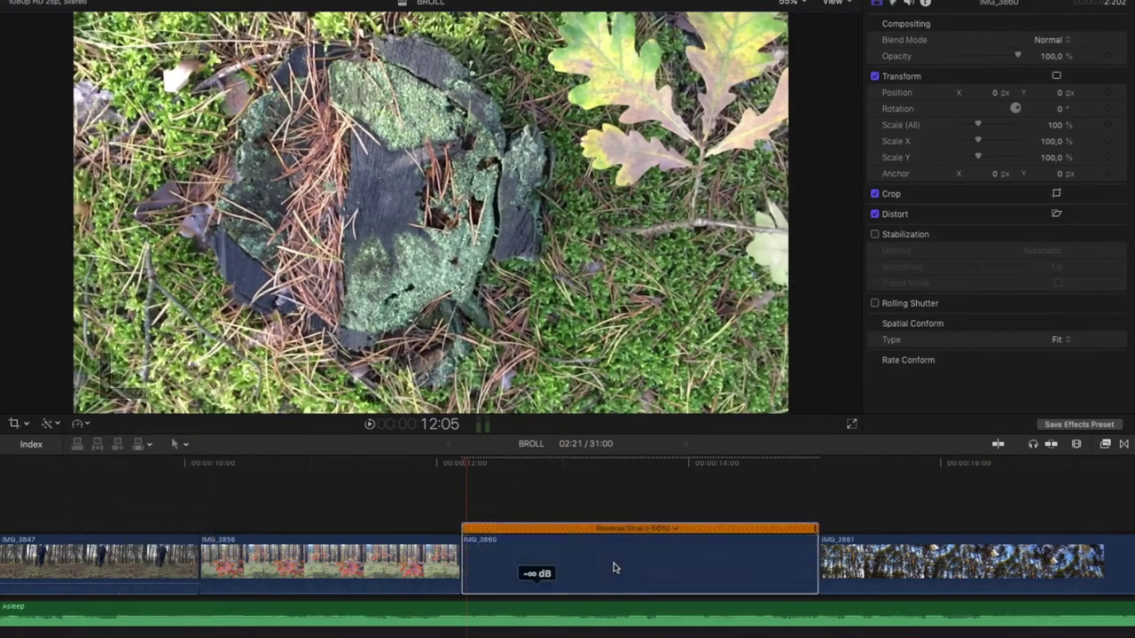
pyautogui.click(466, 486)
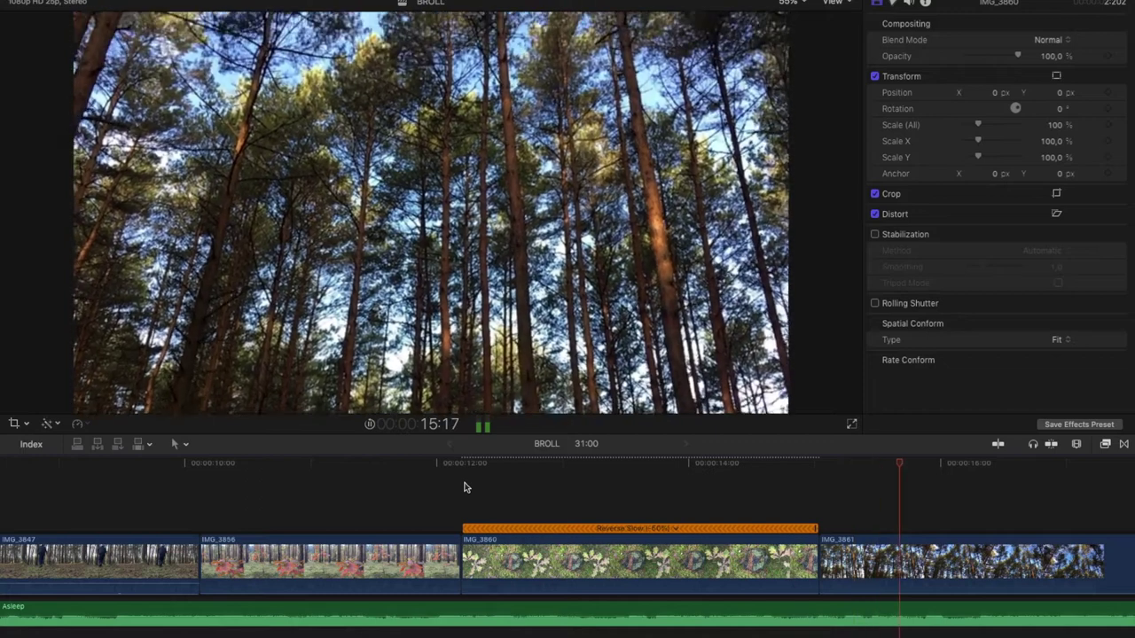
pyautogui.hotkey('shift', 'n')
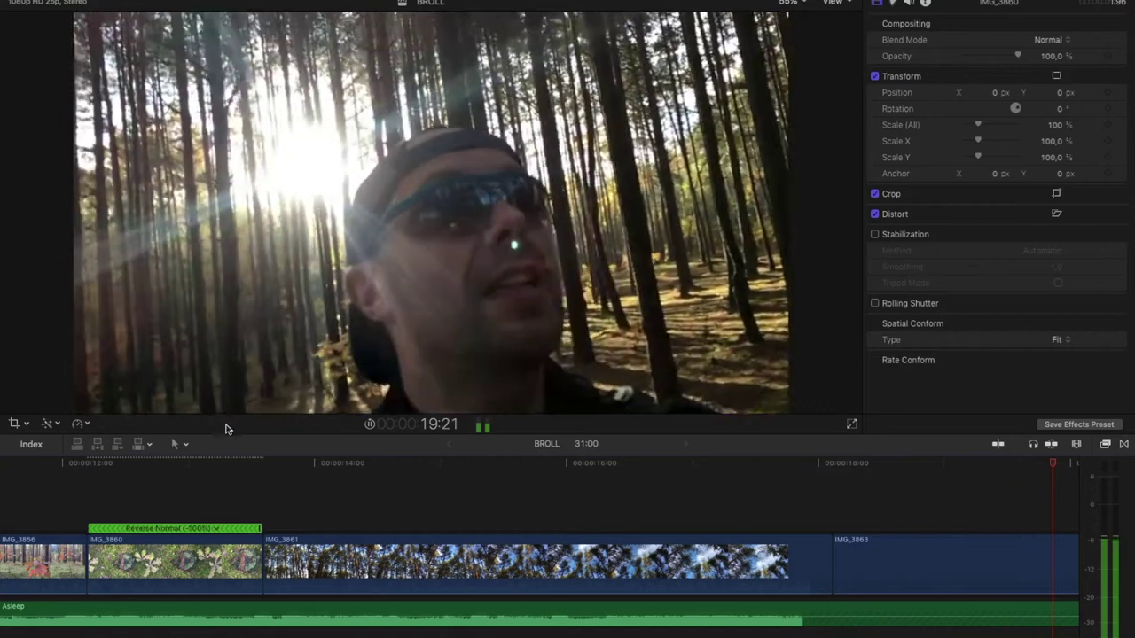
# Split IMG_3861 at 17:03, speed its first part up to 8x and preview the result
pyautogui.click(287, 502)
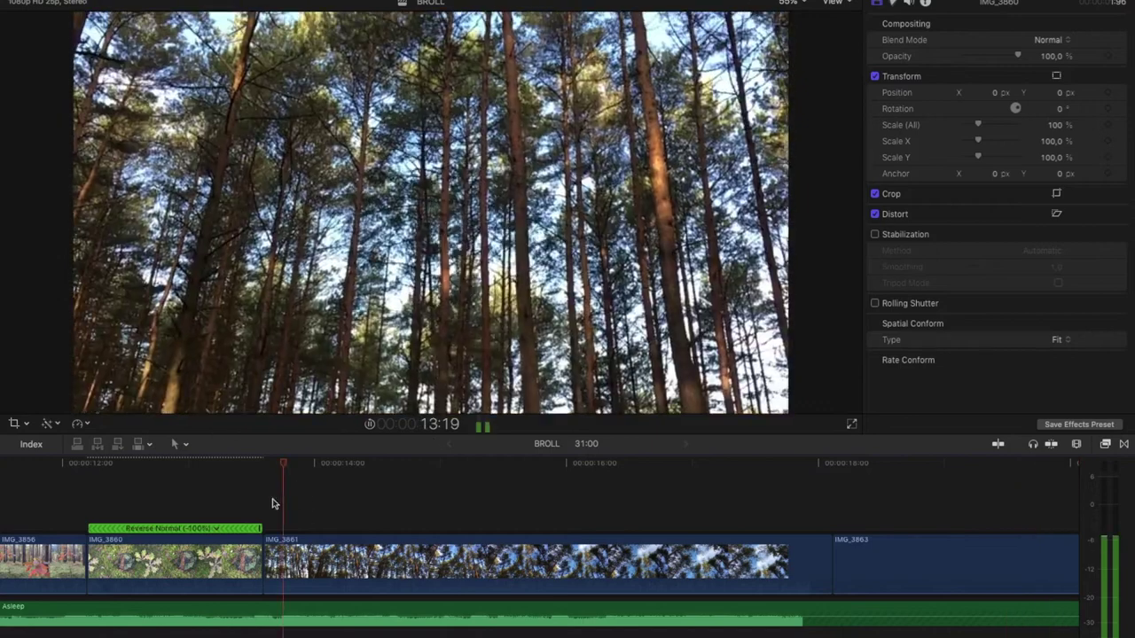
pyautogui.press('space')
pyautogui.moveTo(372, 469); pyautogui.dragTo(609, 514)
pyautogui.click(86, 424)
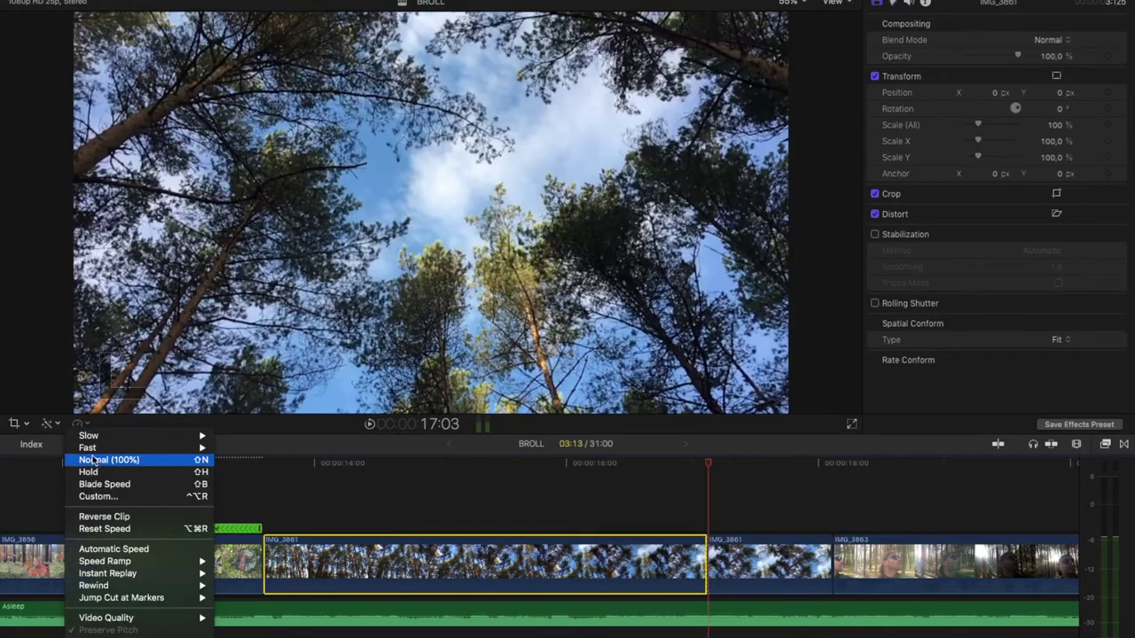
pyautogui.moveTo(182, 448)
pyautogui.click(243, 472)
pyautogui.click(262, 493)
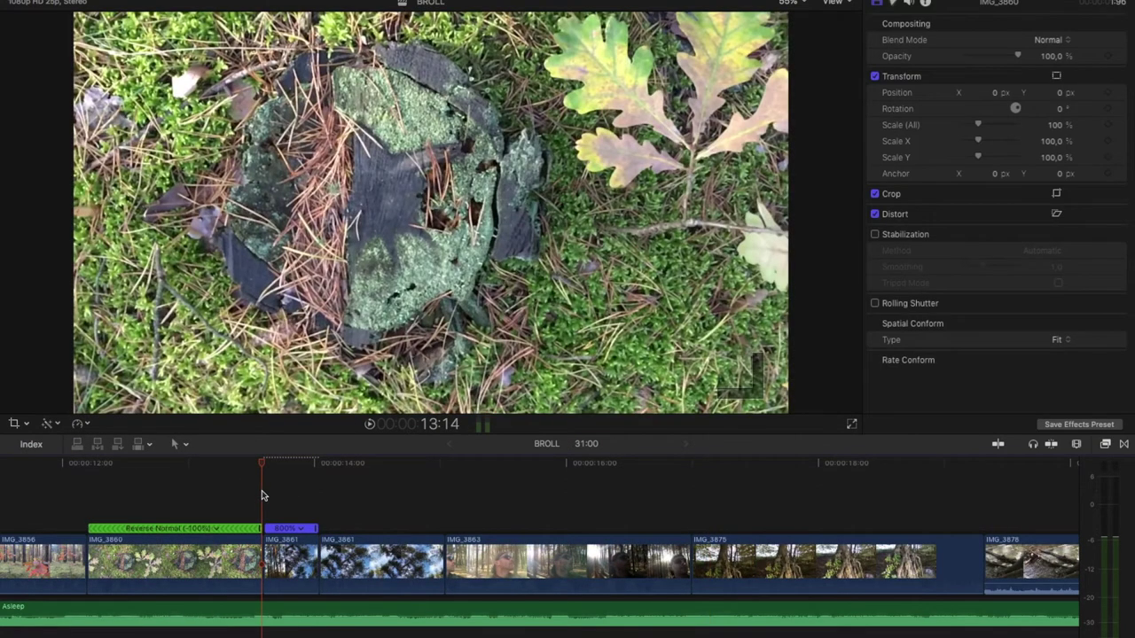
pyautogui.press('space')
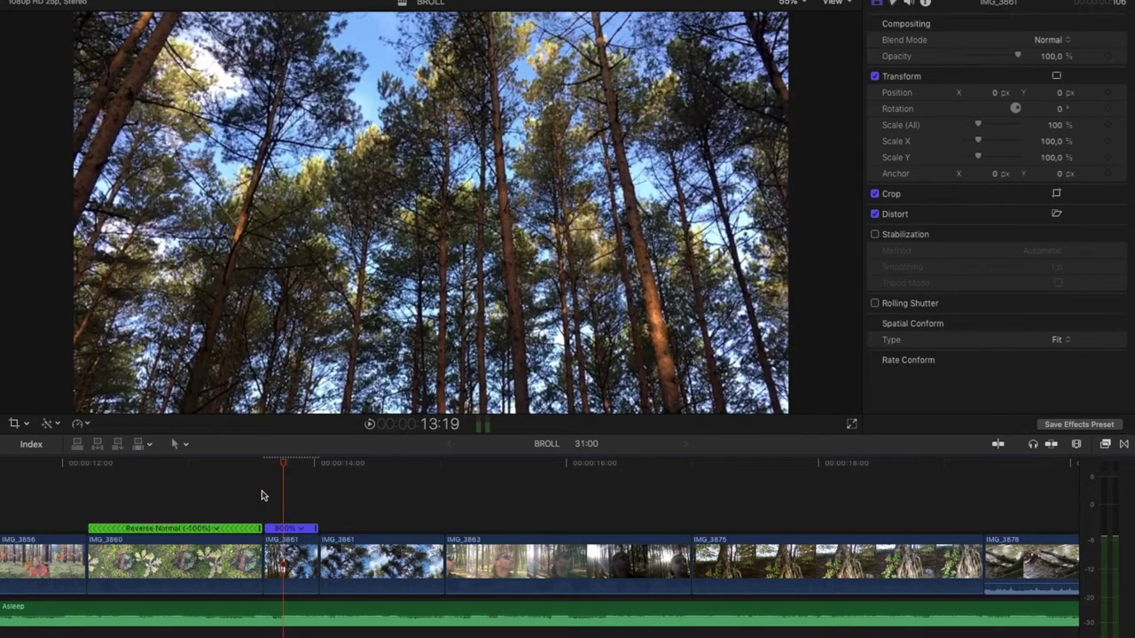
# Split the sped-up first part of IMG_3861 again at 13:17
pyautogui.press('Left')
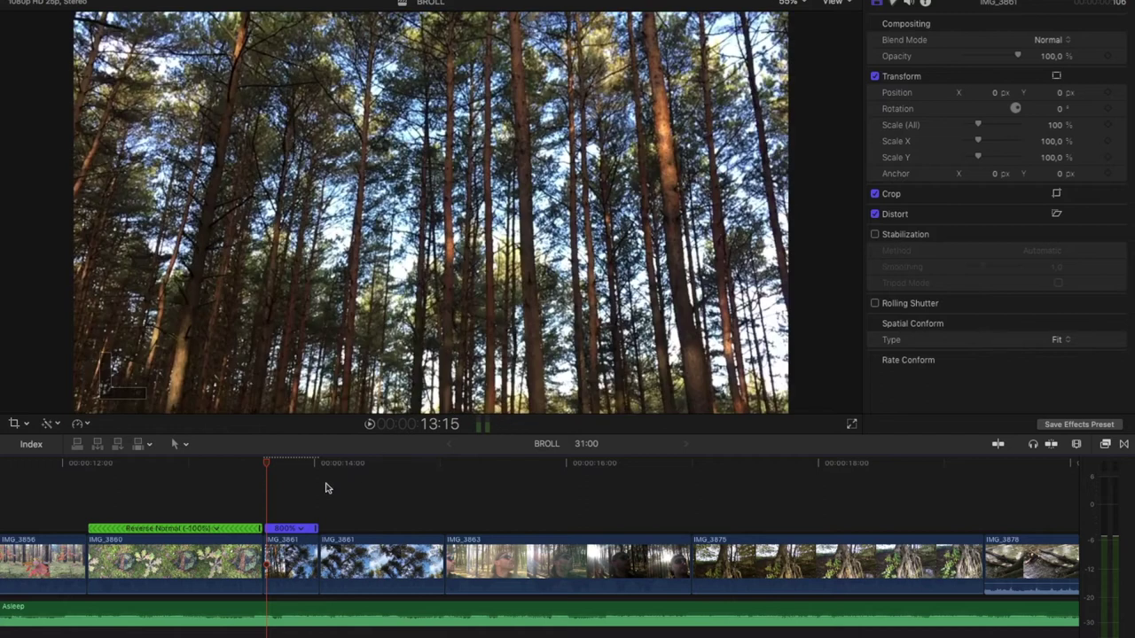
pyautogui.press('super+equal')
pyautogui.press('super+equal')
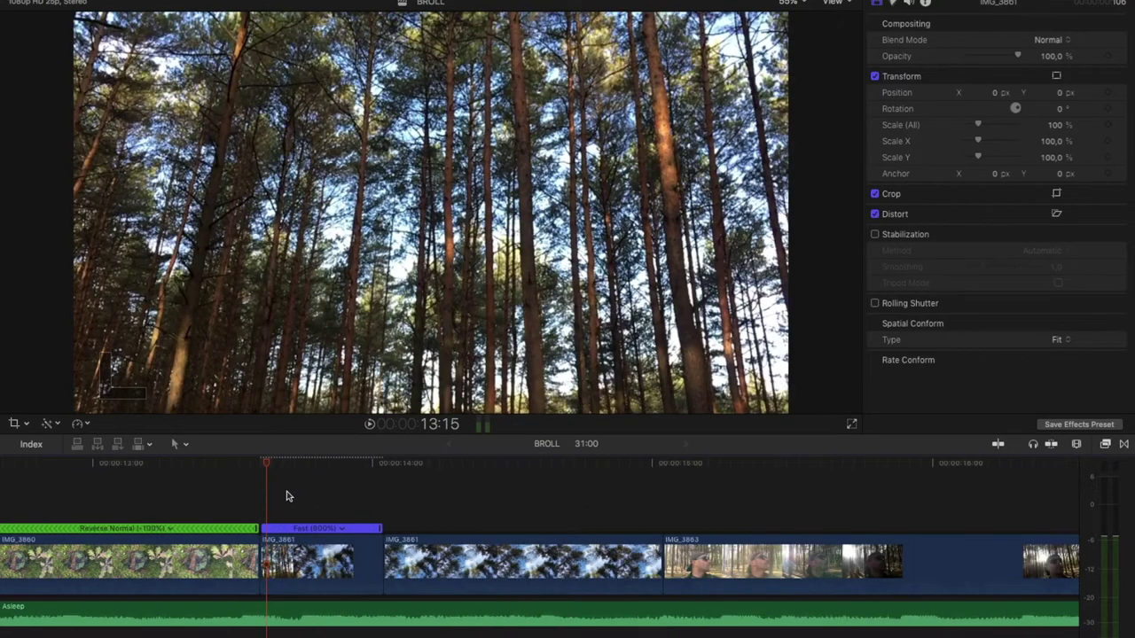
pyautogui.moveTo(264, 476); pyautogui.dragTo(314, 474)
pyautogui.press('super+b')
# Set the short first piece of IMG_3861 to 4x speed and preview the result through IMG_3863
pyautogui.click(291, 567)
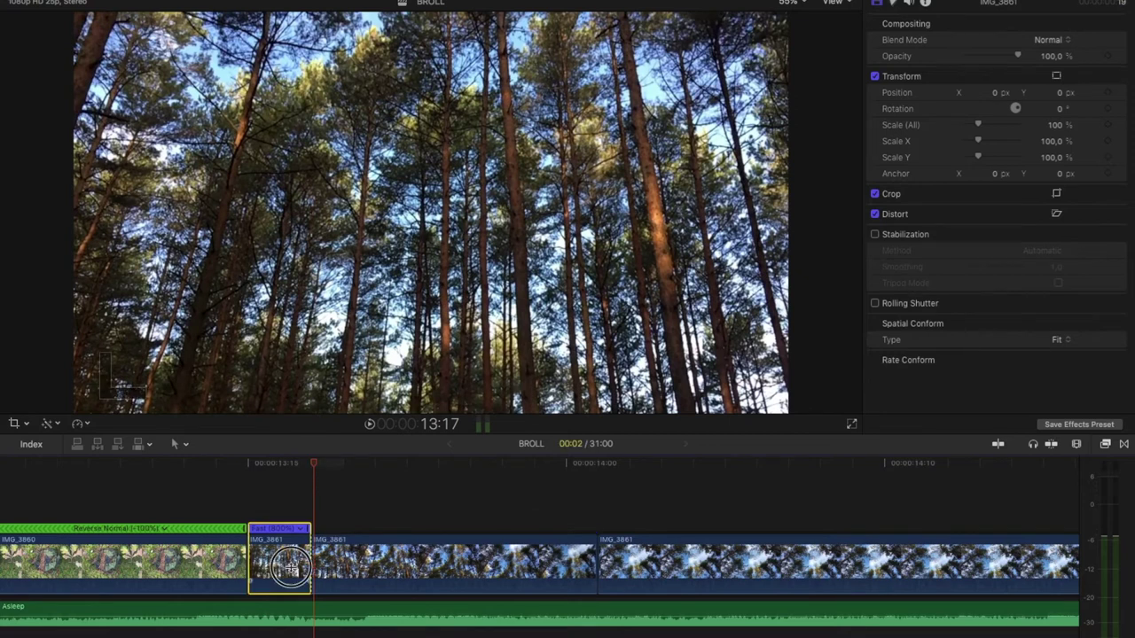
pyautogui.click(301, 529)
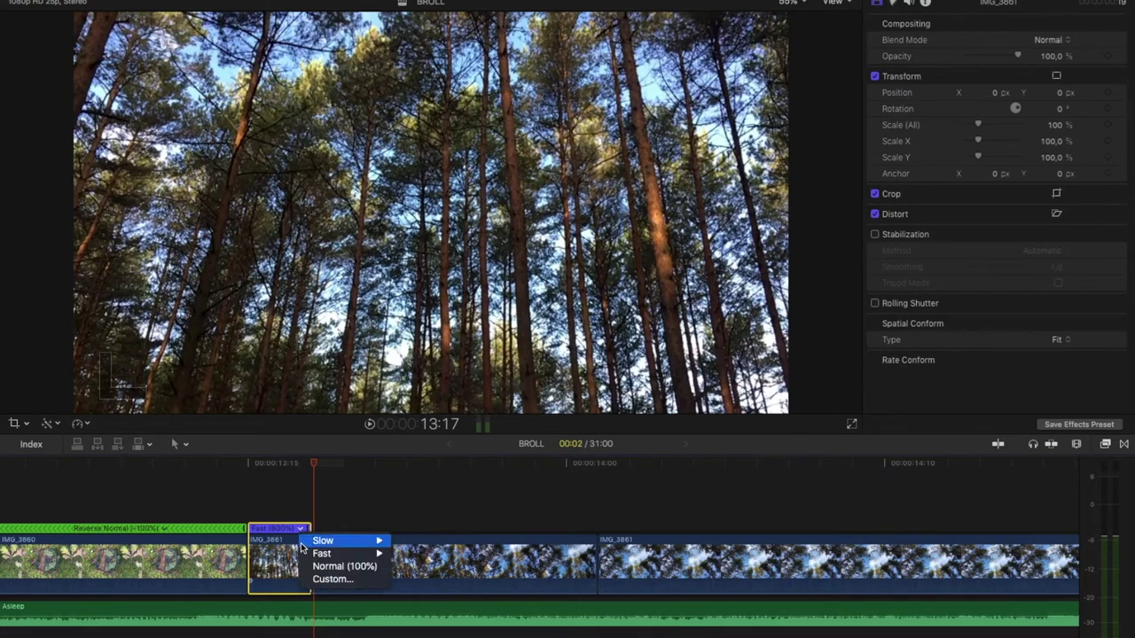
pyautogui.moveTo(322, 558)
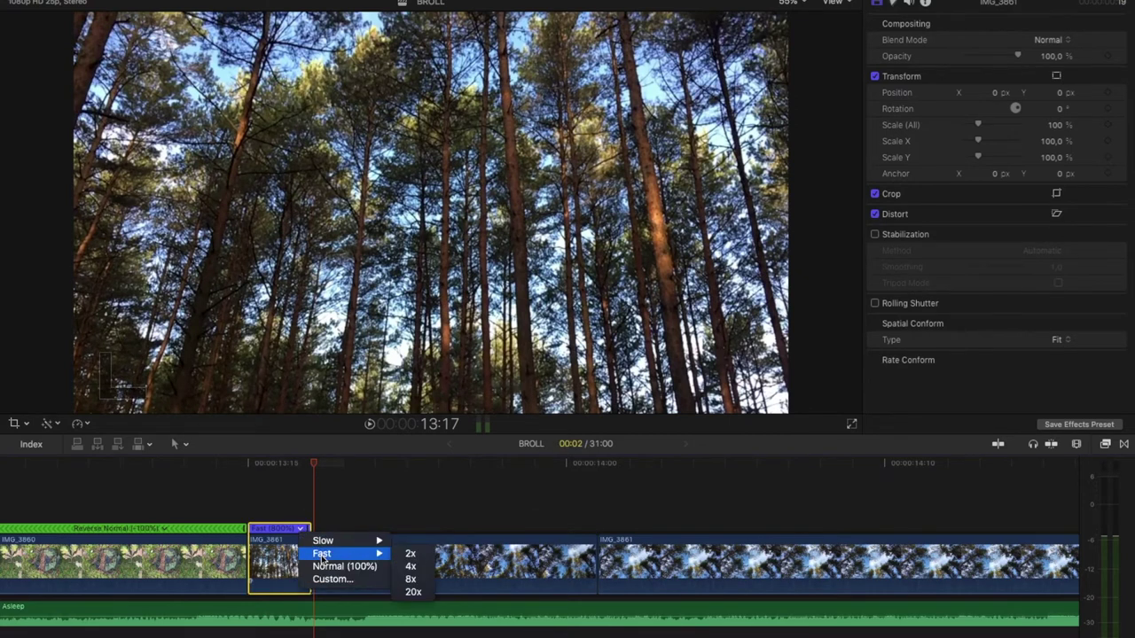
pyautogui.click(423, 571)
pyautogui.click(394, 510)
pyautogui.click(240, 493)
pyautogui.press('space')
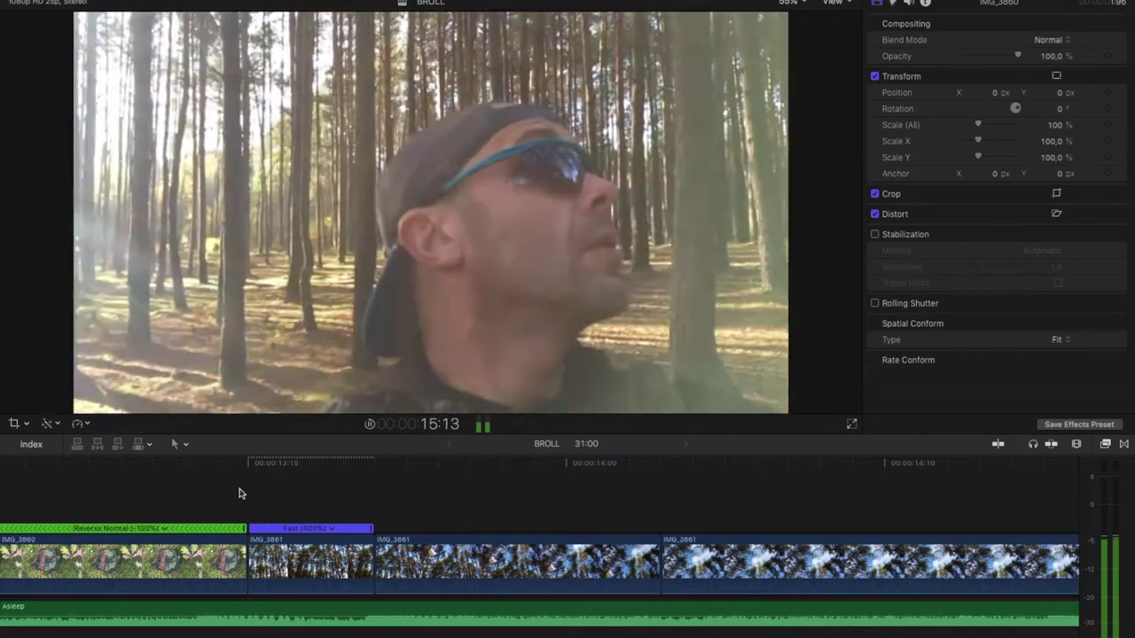
pyautogui.press('space')
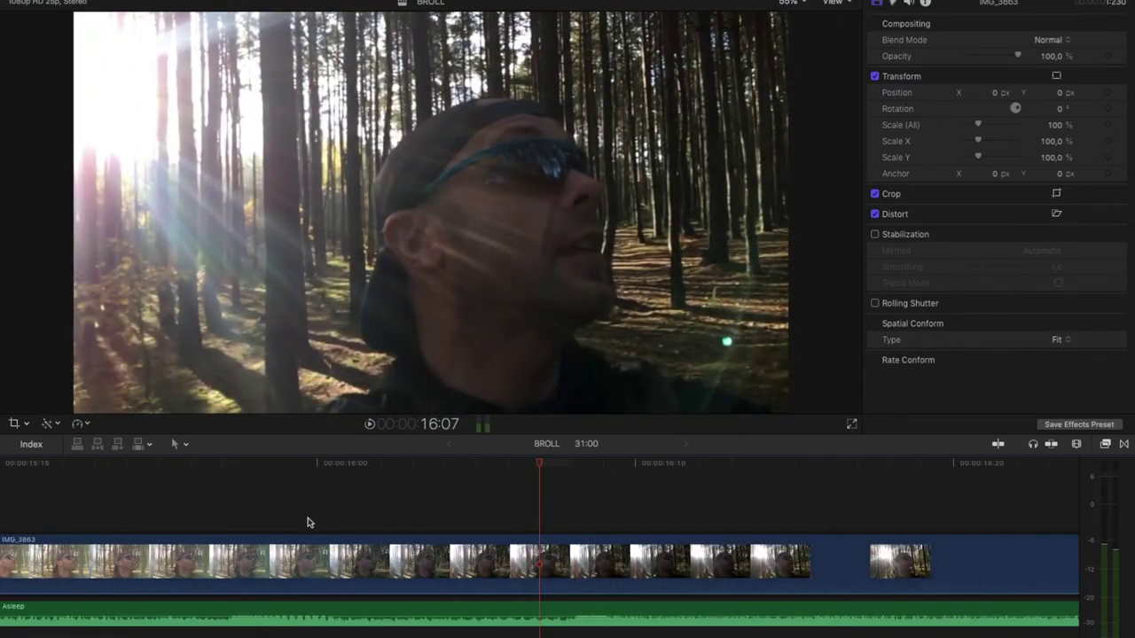
pyautogui.moveTo(538, 466); pyautogui.dragTo(824, 562)
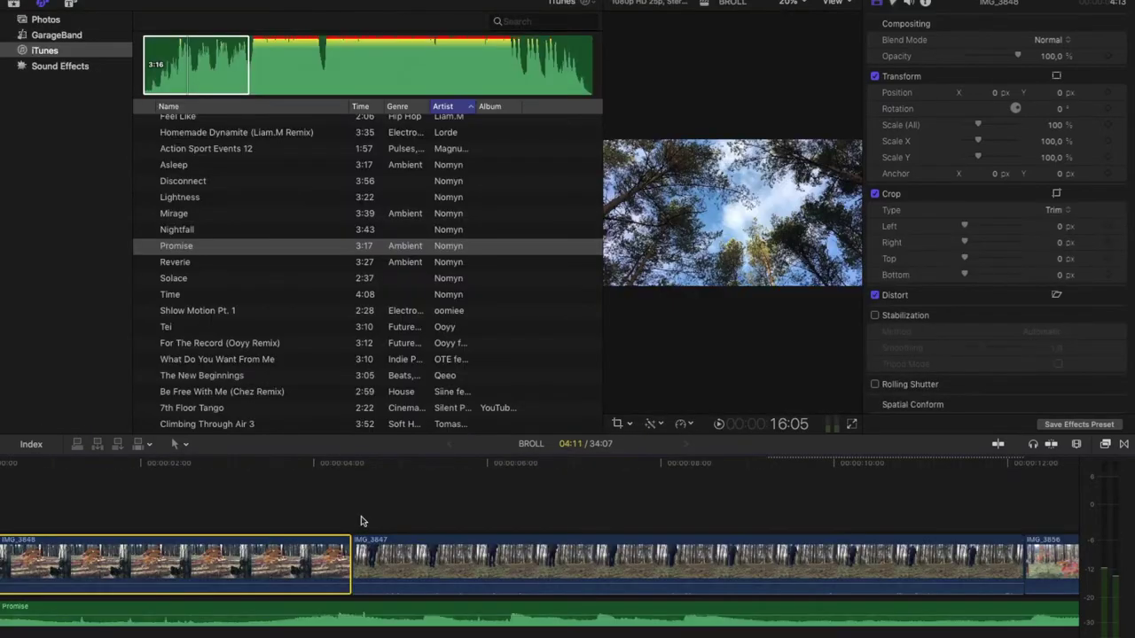
# Park the playhead at 4:05 near the end of IMG_3848 and hide the browser and inspector
pyautogui.moveTo(426, 484); pyautogui.dragTo(335, 552)
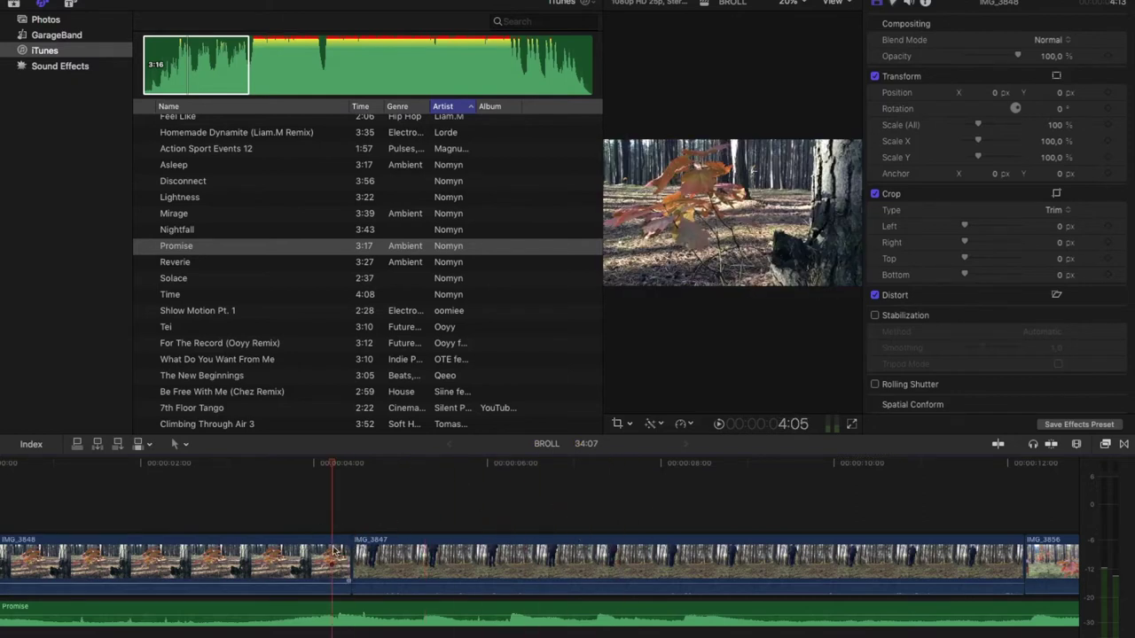
pyautogui.press('ctrl+super+1')
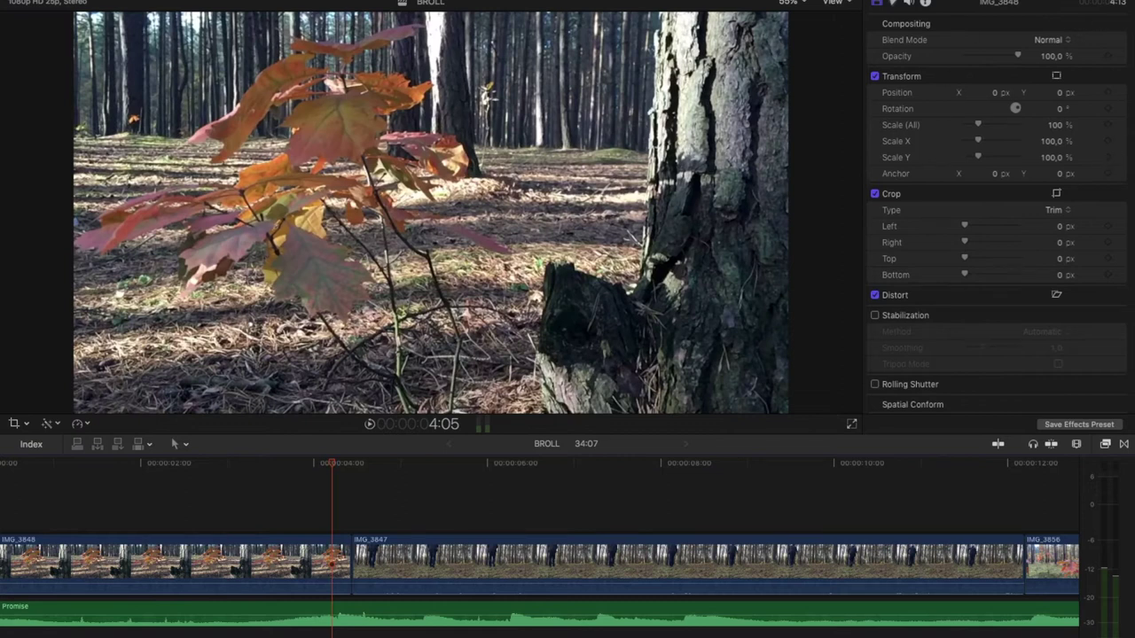
pyautogui.press('super+4')
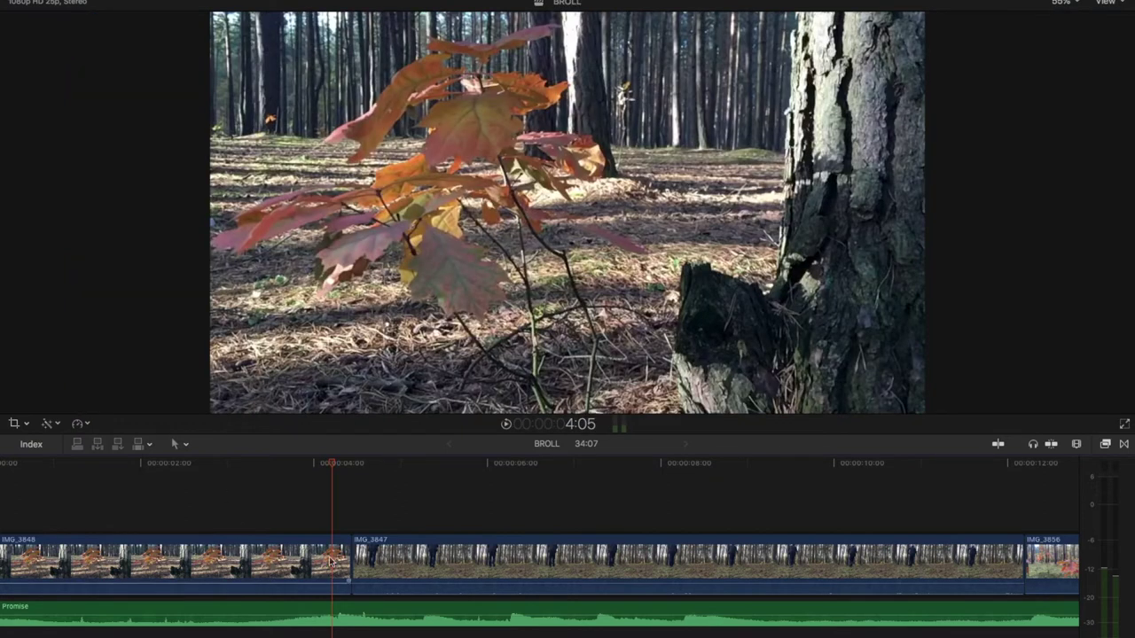
# Fit the whole sequence in the timeline and trim the end of the Promise music to just past the last clip
pyautogui.click(1078, 444)
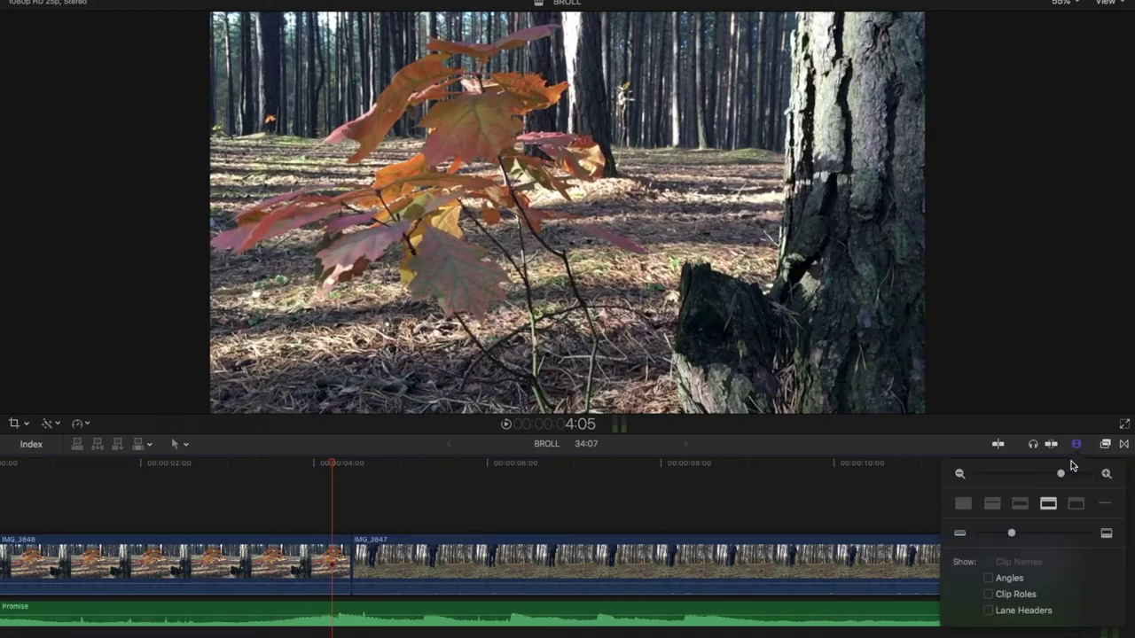
pyautogui.moveTo(1062, 475); pyautogui.dragTo(1029, 476)
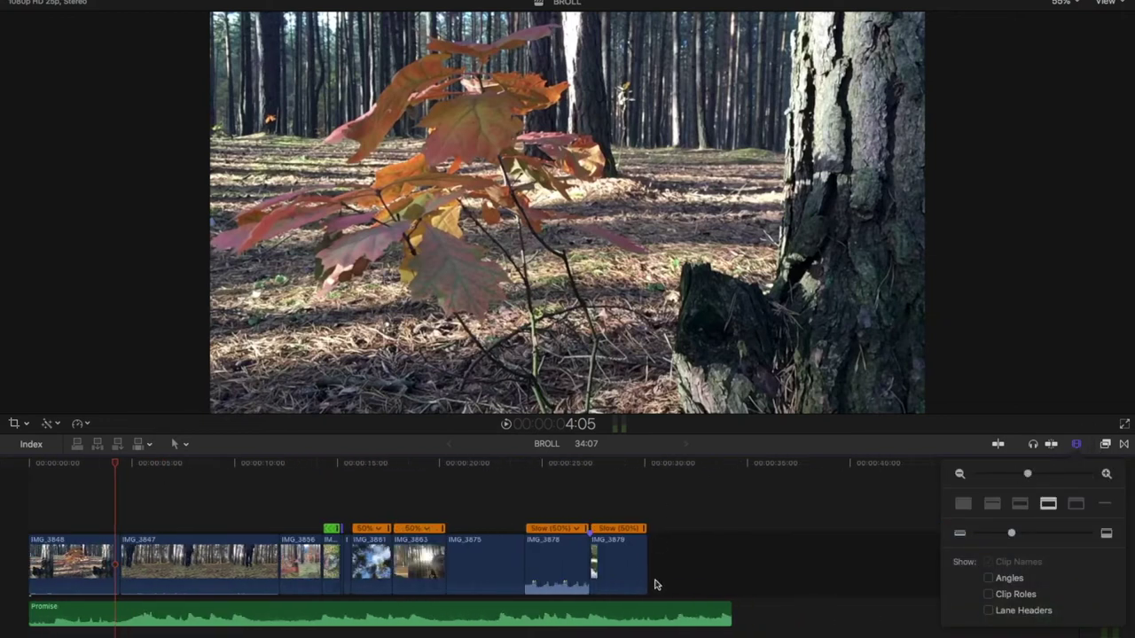
pyautogui.moveTo(729, 610); pyautogui.dragTo(653, 611)
# Combine all the video clips into a compound clip named BROLL Clip in the 9-10-2019 event
pyautogui.moveTo(43, 483); pyautogui.dragTo(707, 578)
pyautogui.rightClick(407, 567)
pyautogui.click(492, 444)
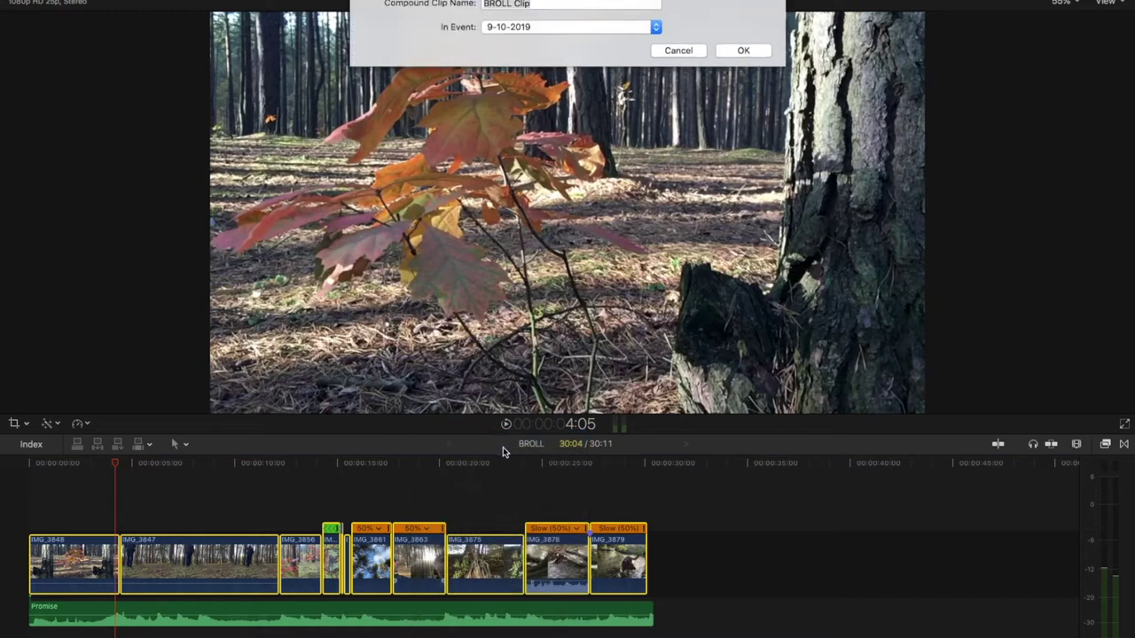
pyautogui.click(743, 52)
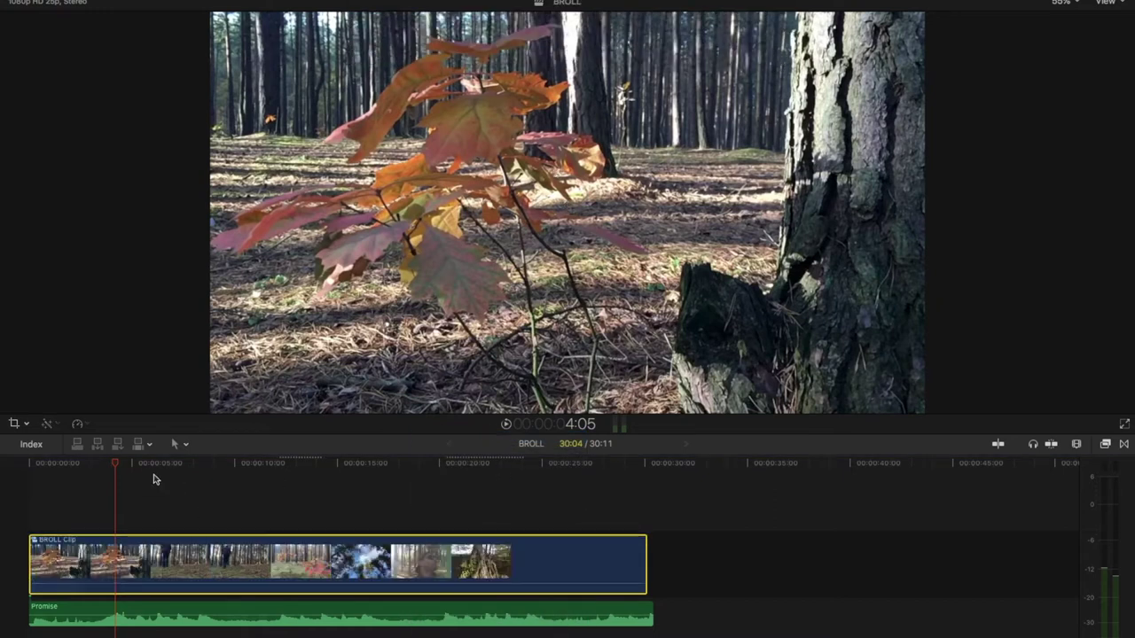
# Move the playhead to 3:05 and switch to the Color & Effects workspace
pyautogui.moveTo(84, 462); pyautogui.dragTo(96, 532)
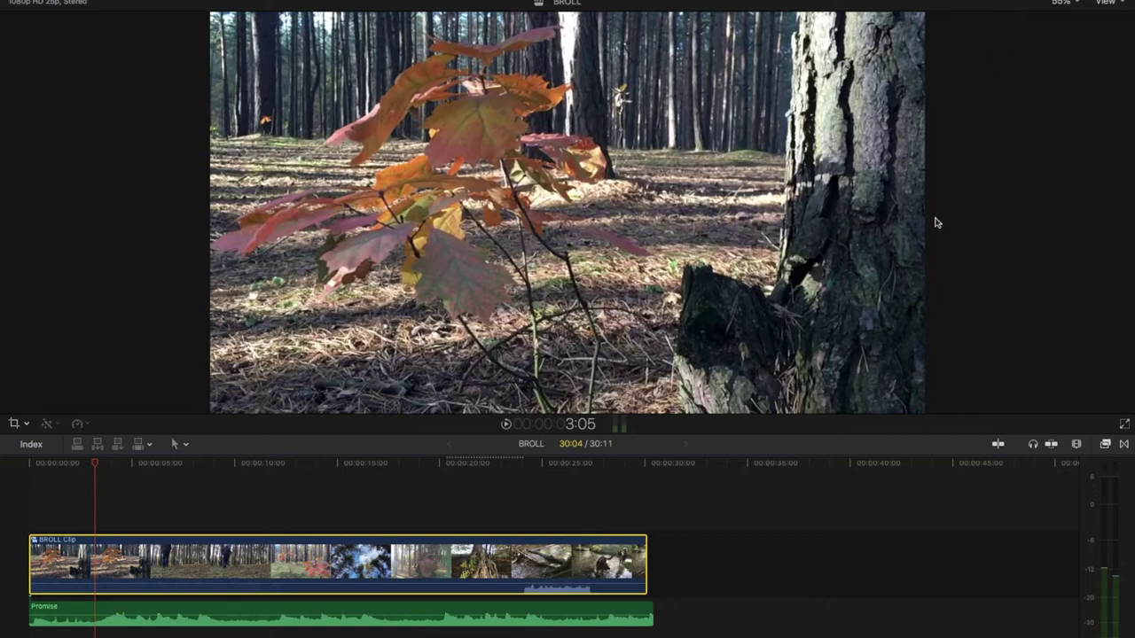
pyautogui.click(376, 0)
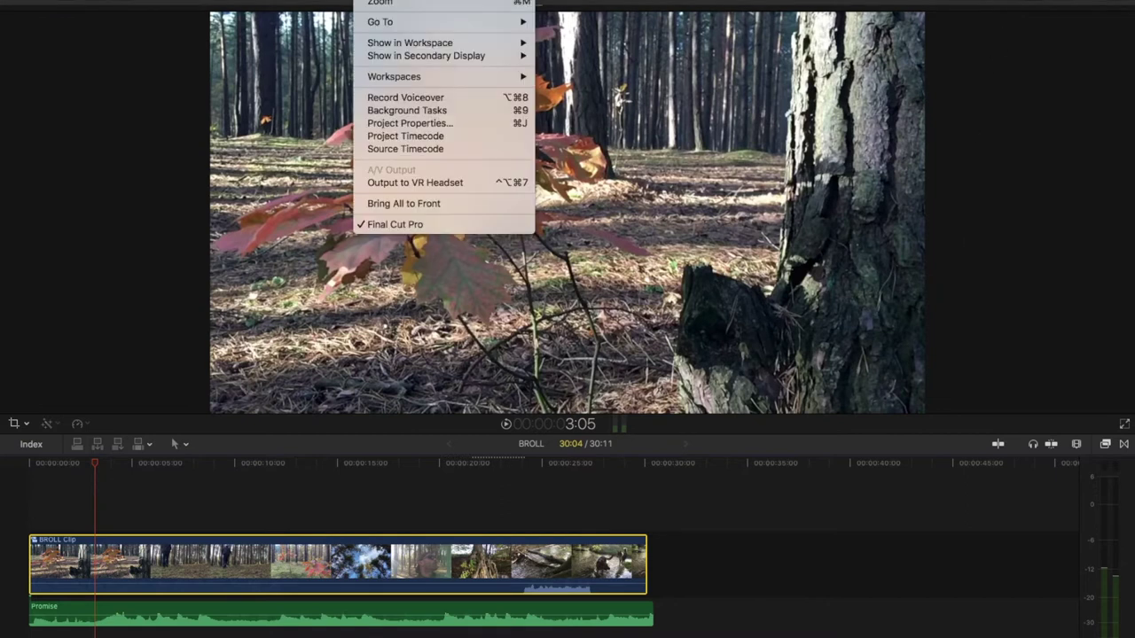
pyautogui.moveTo(387, 79)
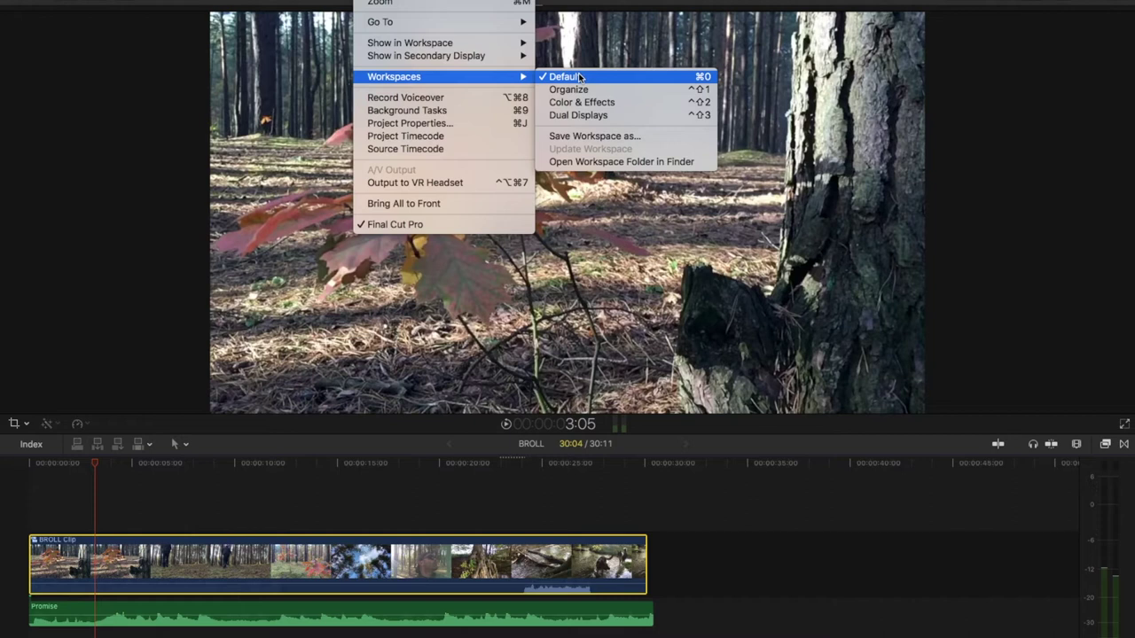
pyautogui.click(585, 112)
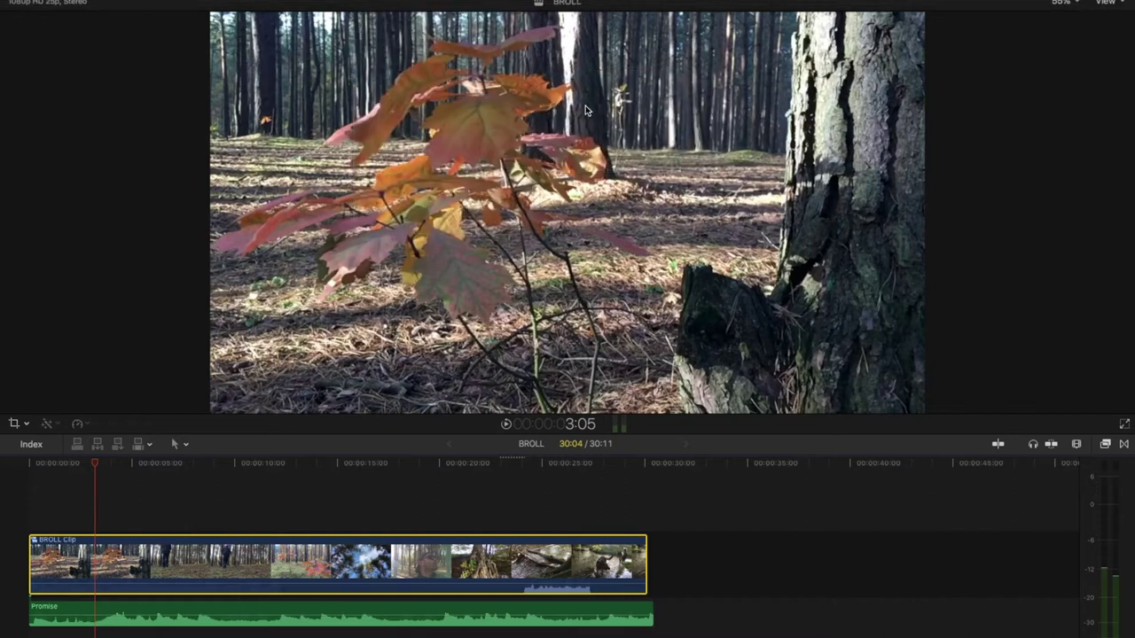
# Change the video scopes from the four-scope layout to a single scope
pyautogui.click(406, 20)
pyautogui.click(421, 23)
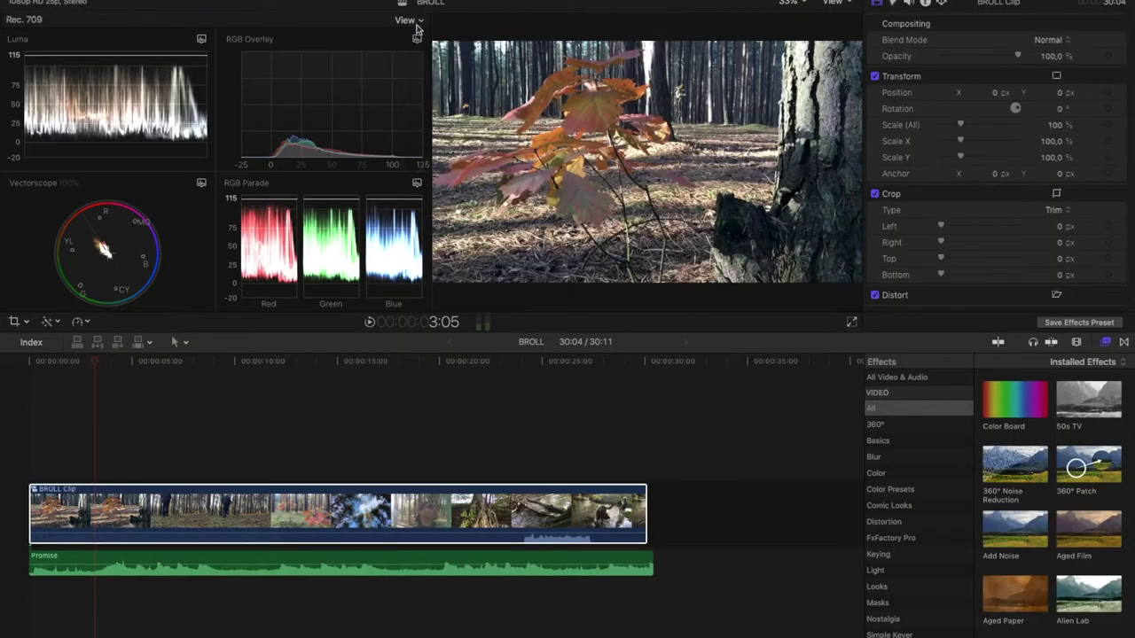
pyautogui.click(403, 20)
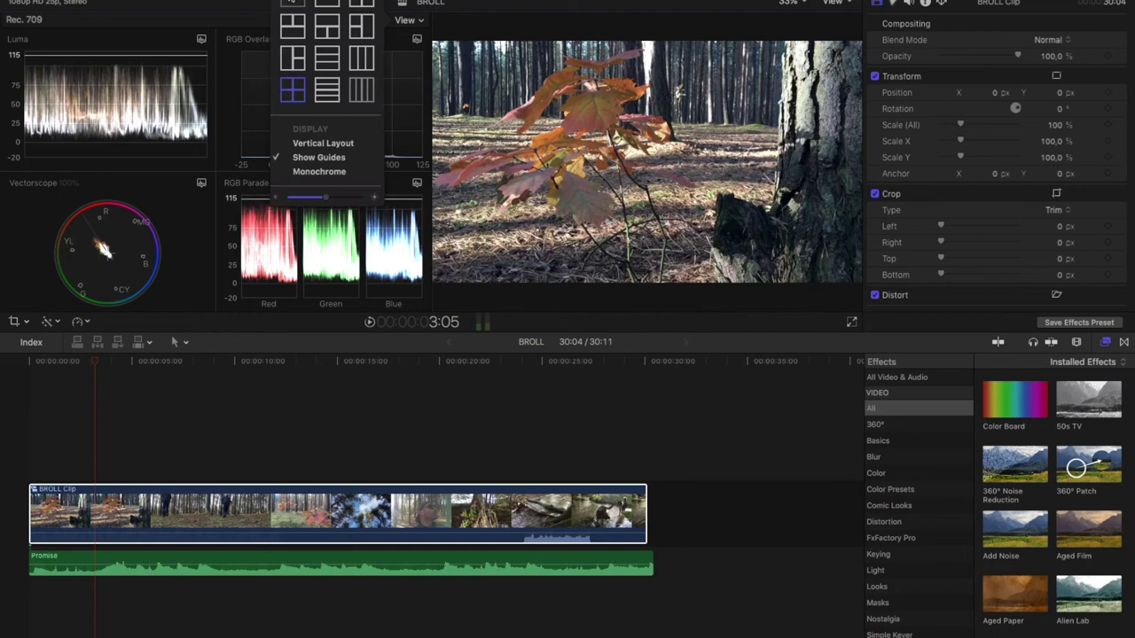
pyautogui.click(293, 3)
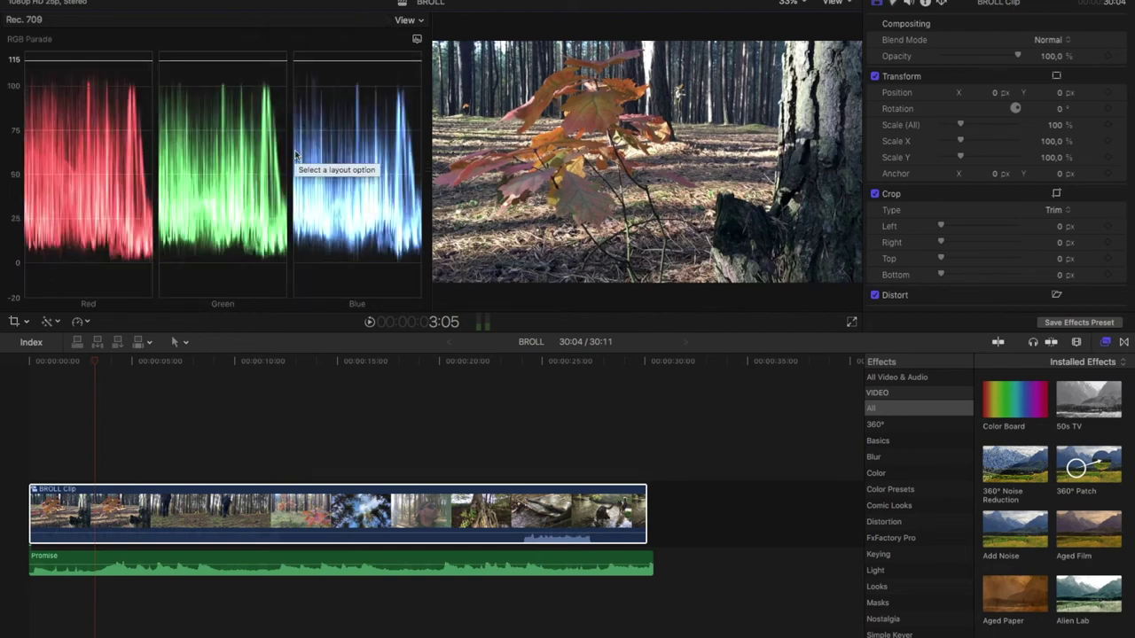
# Set the scope's waveform to the Luma channel
pyautogui.click(417, 42)
pyautogui.click(446, 69)
pyautogui.click(418, 40)
pyautogui.click(437, 87)
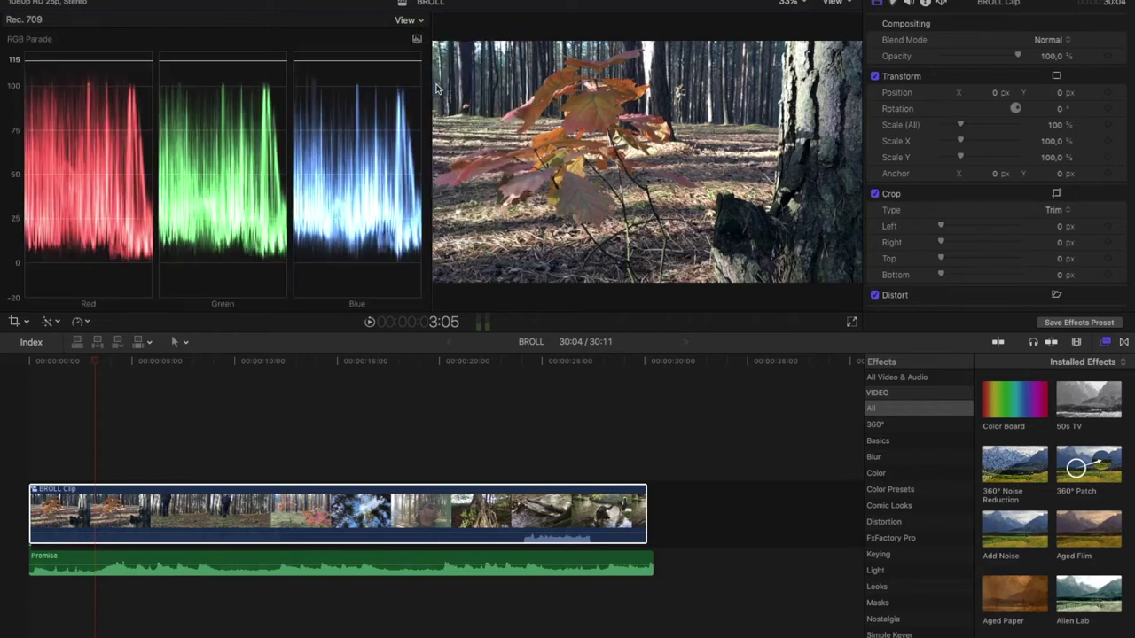
pyautogui.click(418, 40)
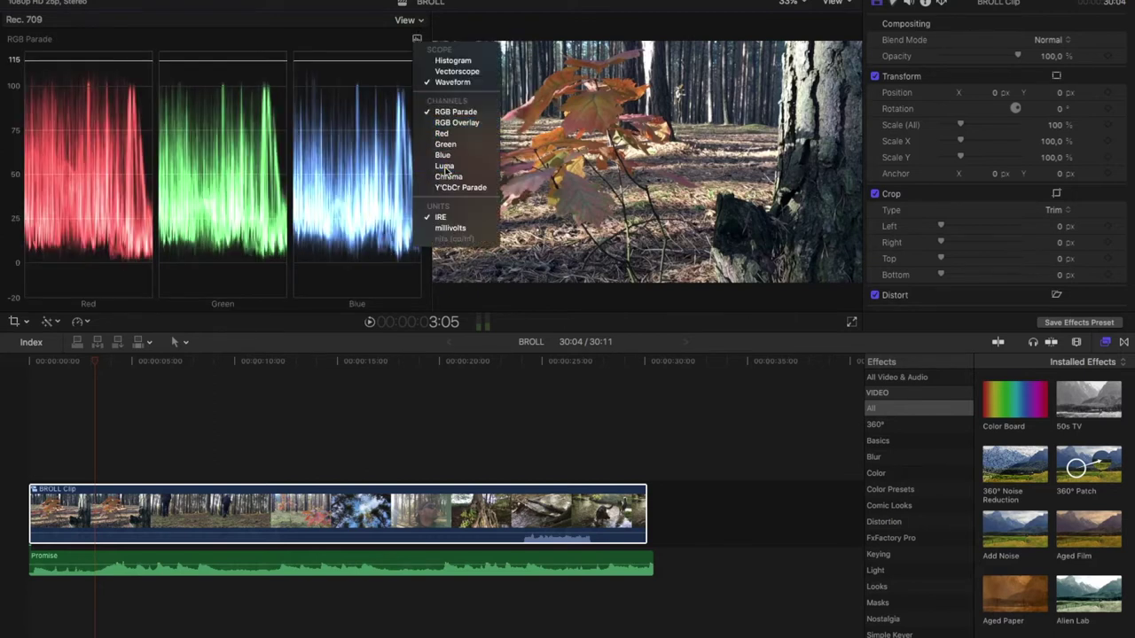
pyautogui.click(446, 171)
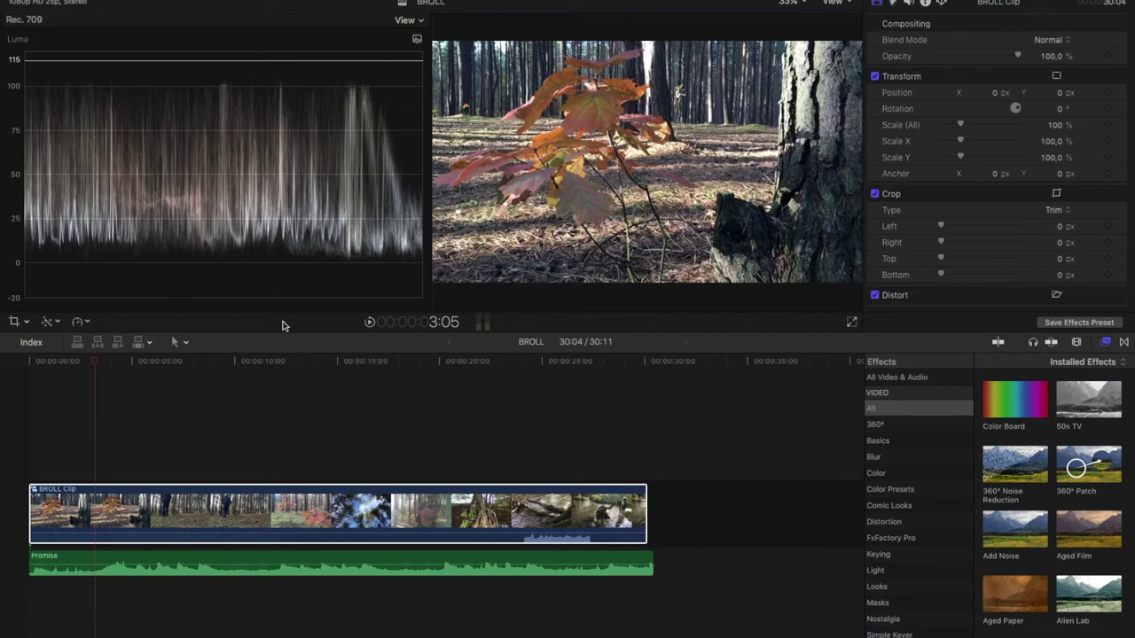
# Skim BROLL Clip to 23:00 and add a Color Wheels correction to it
pyautogui.moveTo(91, 360); pyautogui.dragTo(501, 479)
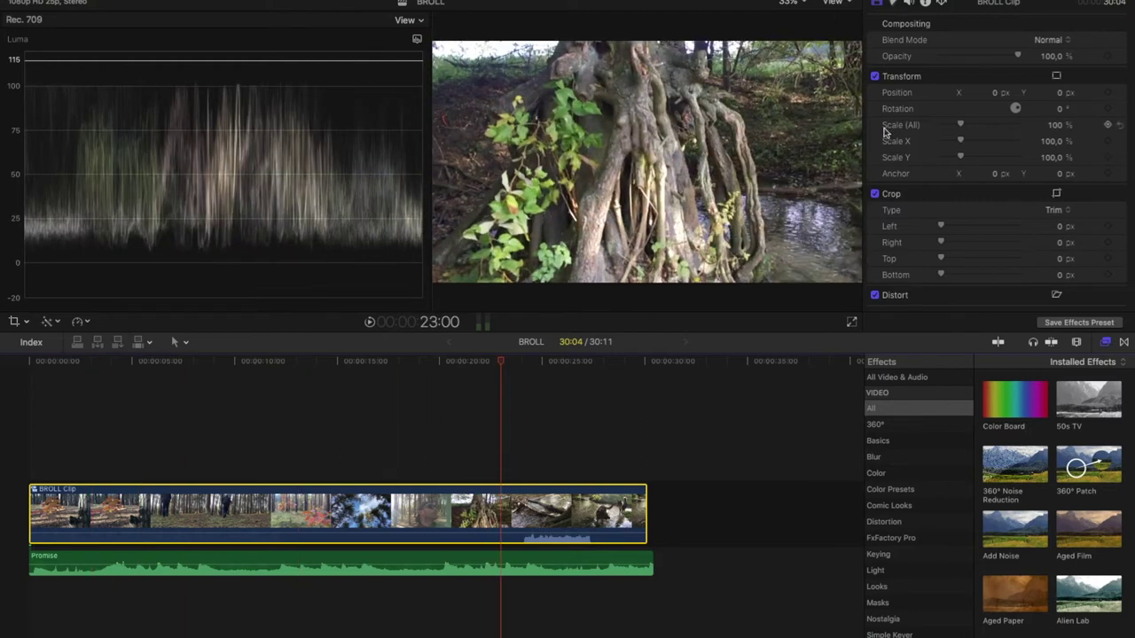
pyautogui.click(895, 3)
pyautogui.click(913, 21)
pyautogui.click(927, 58)
pyautogui.click(403, 514)
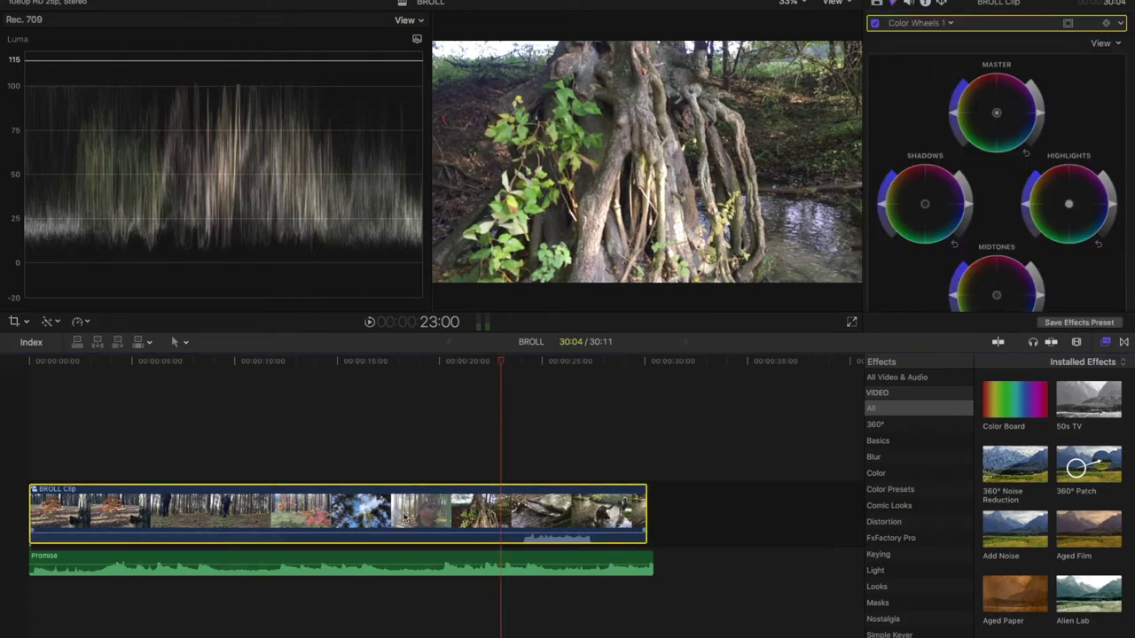
# At 19:20, fine-tune the highlights' brightness, slightly darken the midtones and lift the shadows of BROLL Clip with the colour wheels
pyautogui.moveTo(501, 364); pyautogui.dragTo(436, 369)
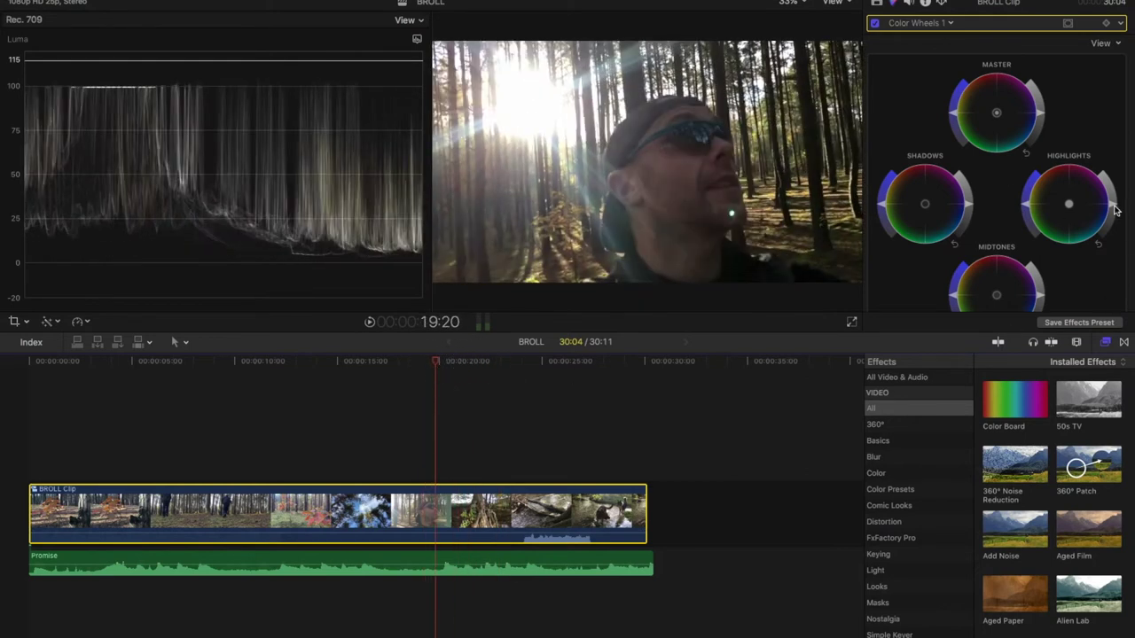
pyautogui.moveTo(1113, 209); pyautogui.dragTo(1118, 205)
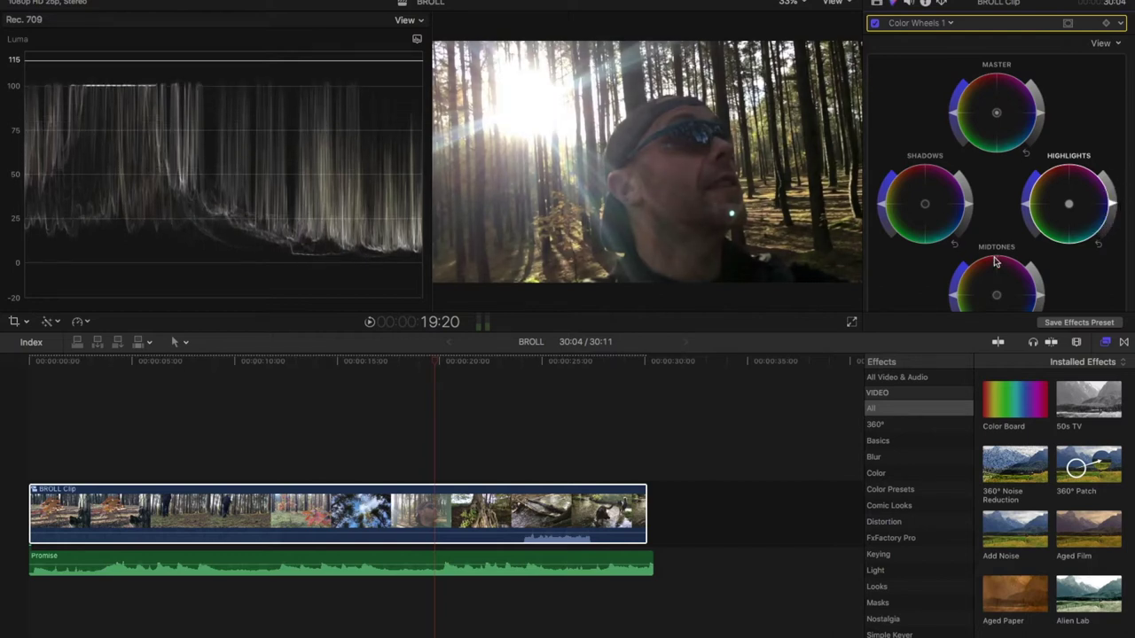
pyautogui.moveTo(1041, 299); pyautogui.dragTo(1041, 305)
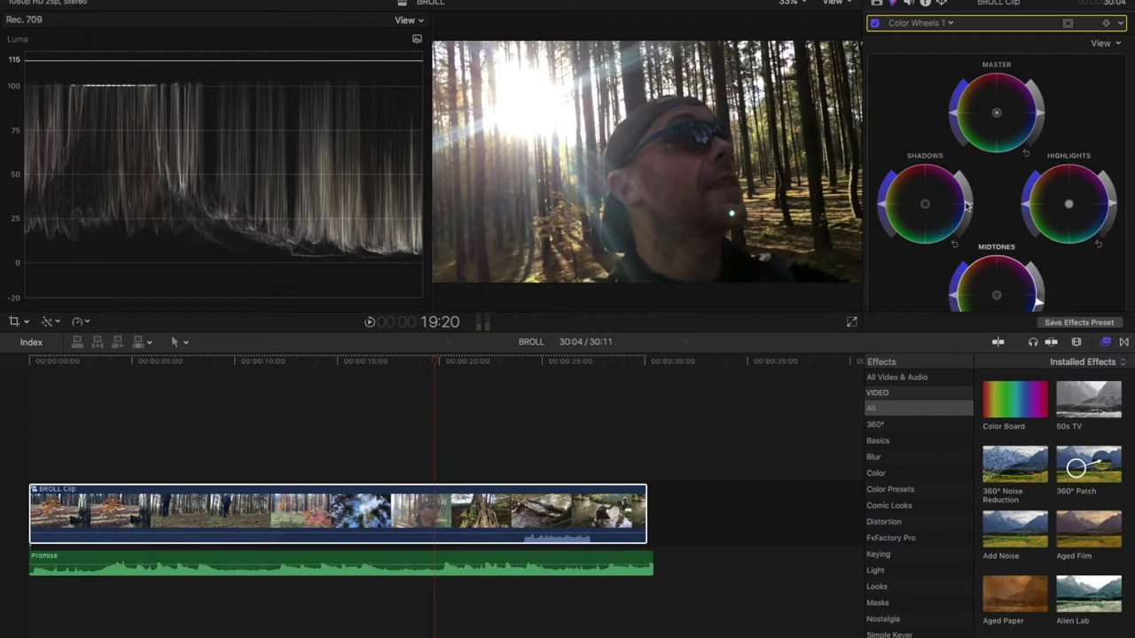
pyautogui.moveTo(970, 205); pyautogui.dragTo(974, 203)
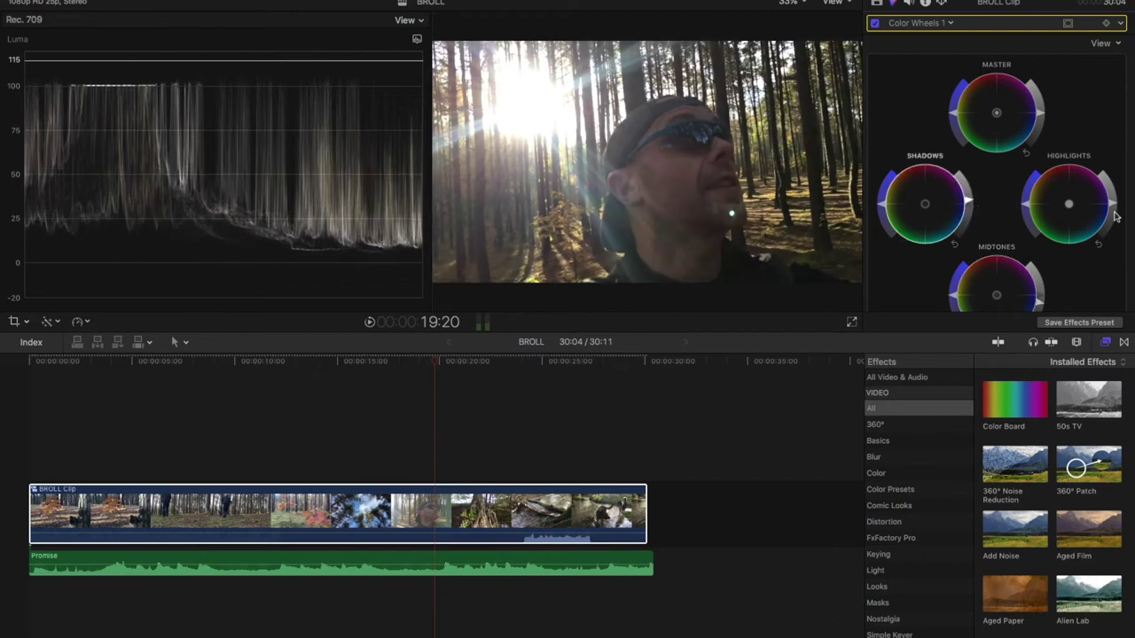
pyautogui.moveTo(1114, 208); pyautogui.dragTo(1114, 208)
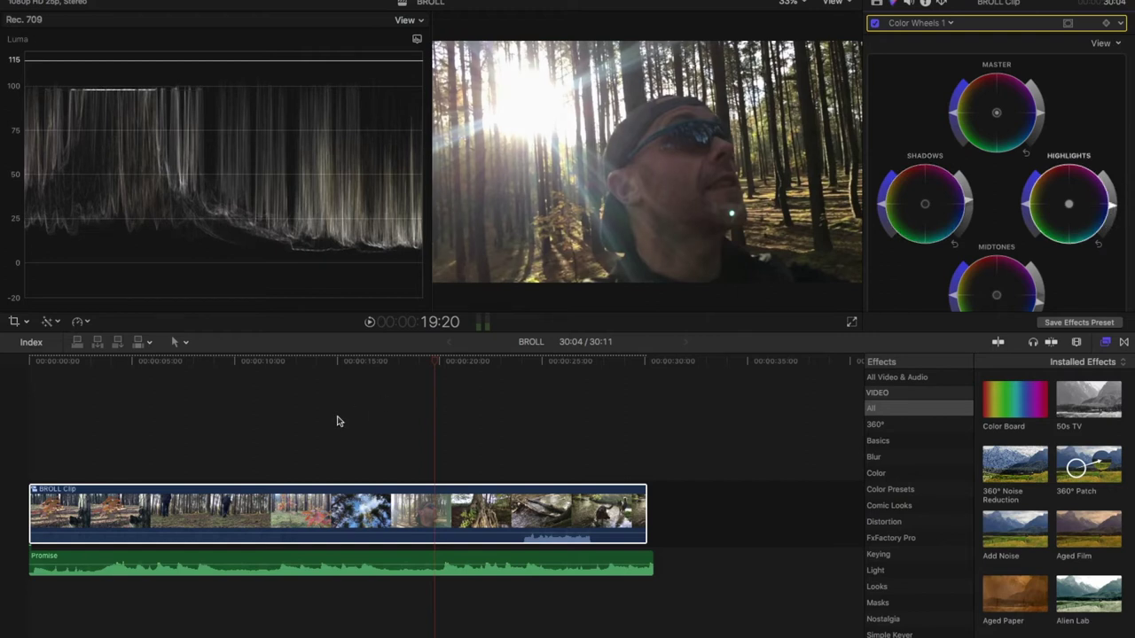
pyautogui.moveTo(434, 361); pyautogui.dragTo(426, 444)
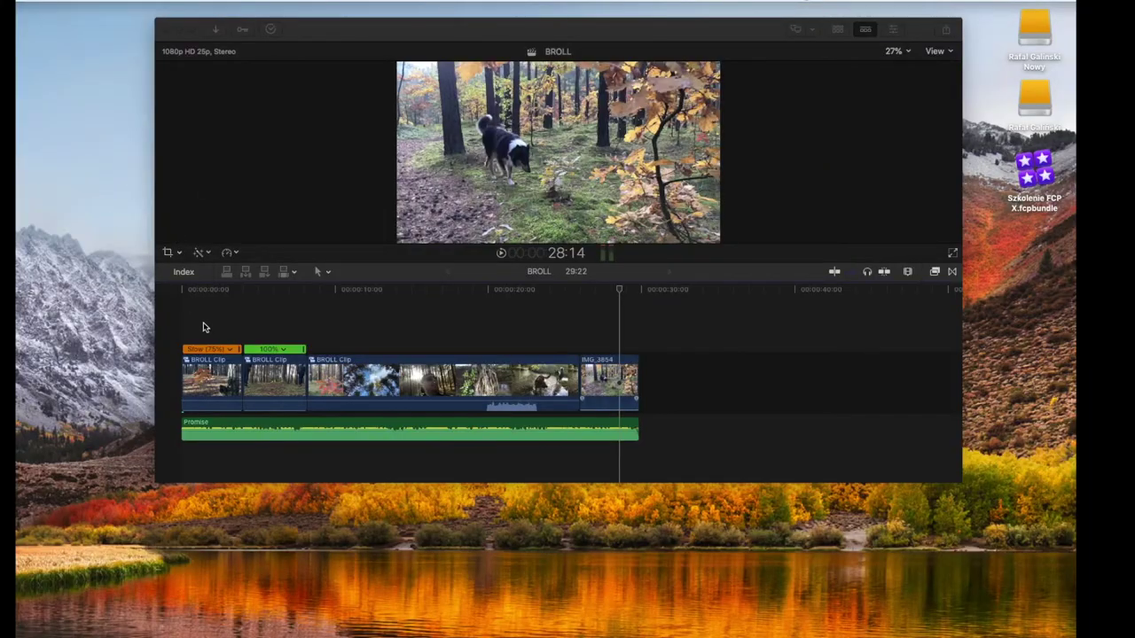
# Skim the BROLL sequence through to 29:11 in IMG_3854 and return the playhead to the start
pyautogui.click(188, 323)
pyautogui.moveTo(186, 298); pyautogui.dragTo(633, 376)
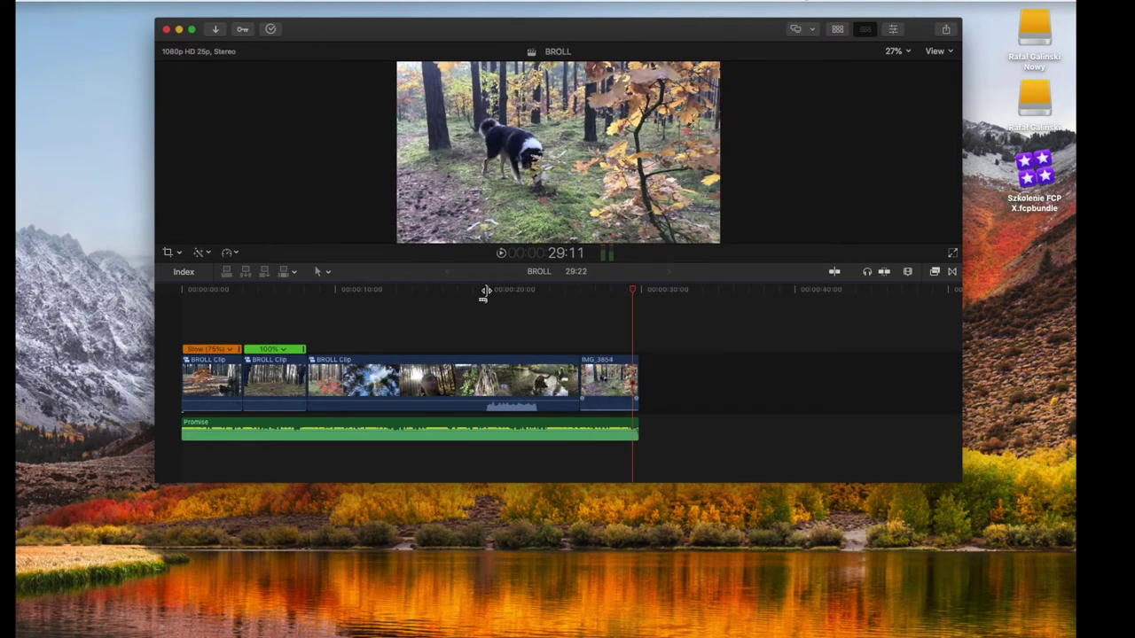
pyautogui.click(177, 296)
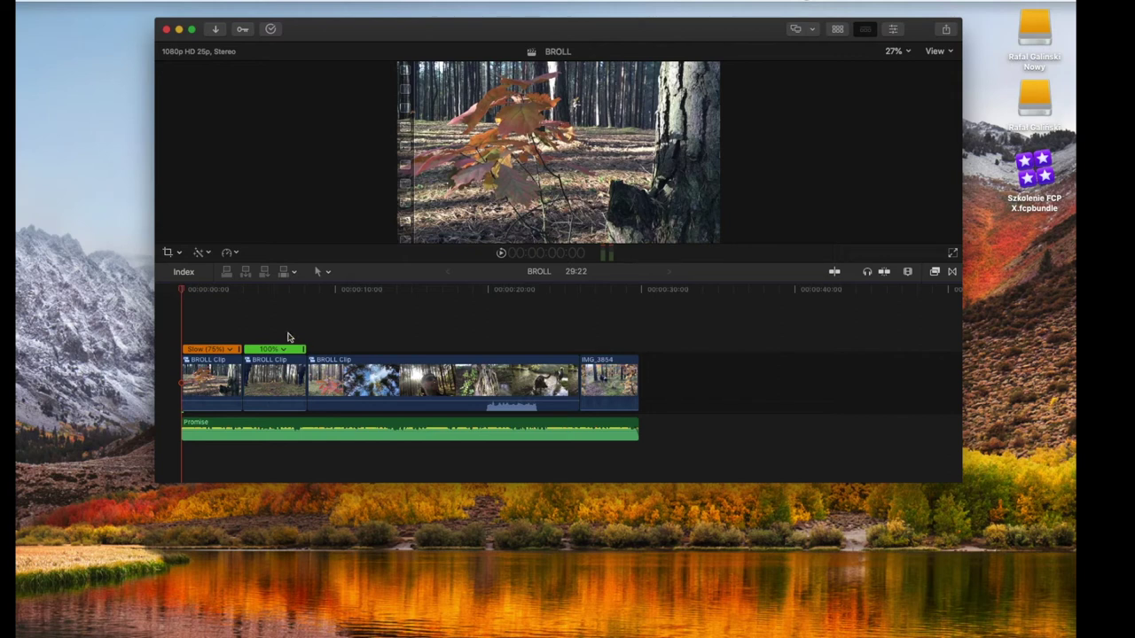
# Expand the window to fill the screen and enlarge the viewer above the timeline
pyautogui.click(193, 32)
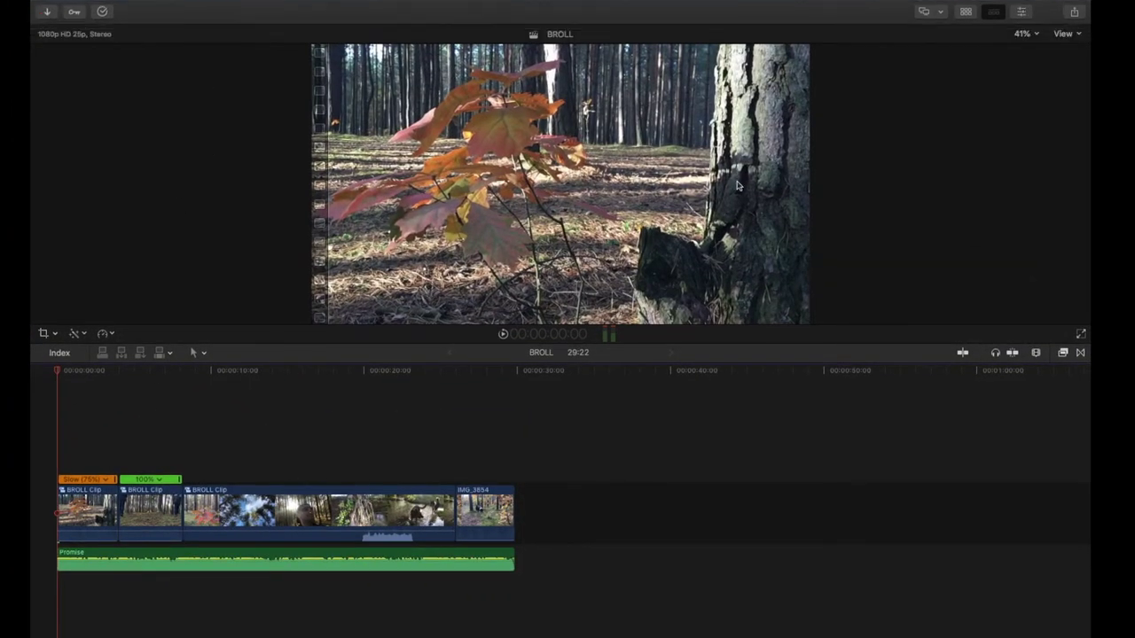
pyautogui.moveTo(745, 344); pyautogui.dragTo(742, 459)
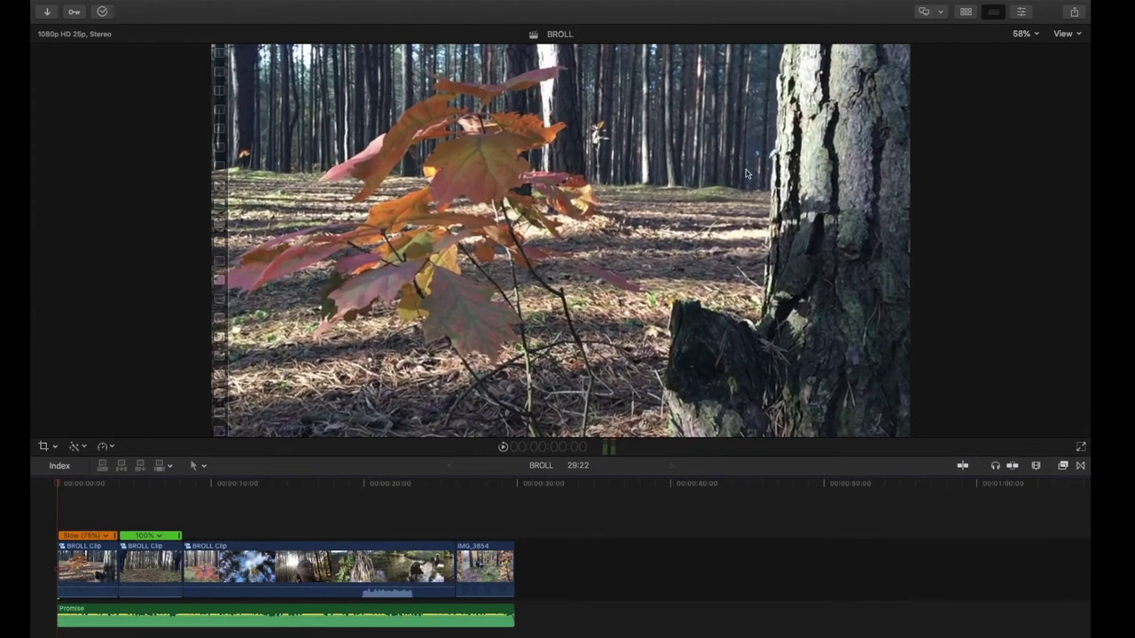
# Add the Custom generator as a connected clip above the start of the BROLL sequence
pyautogui.click(967, 15)
pyautogui.click(97, 35)
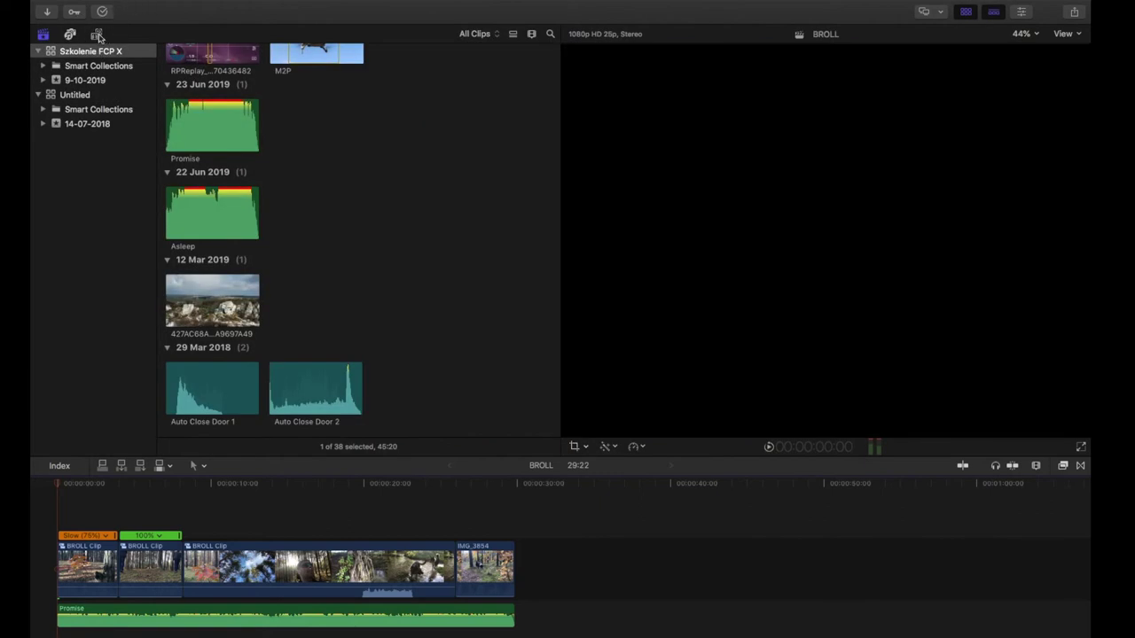
pyautogui.click(81, 66)
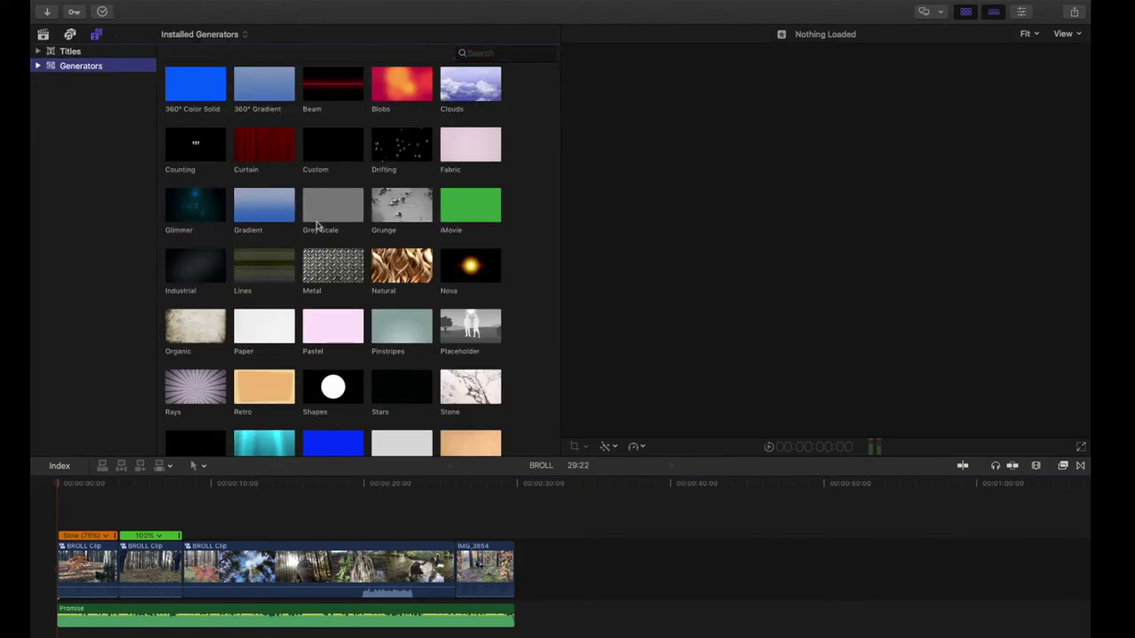
pyautogui.scroll(1, 346, 328)
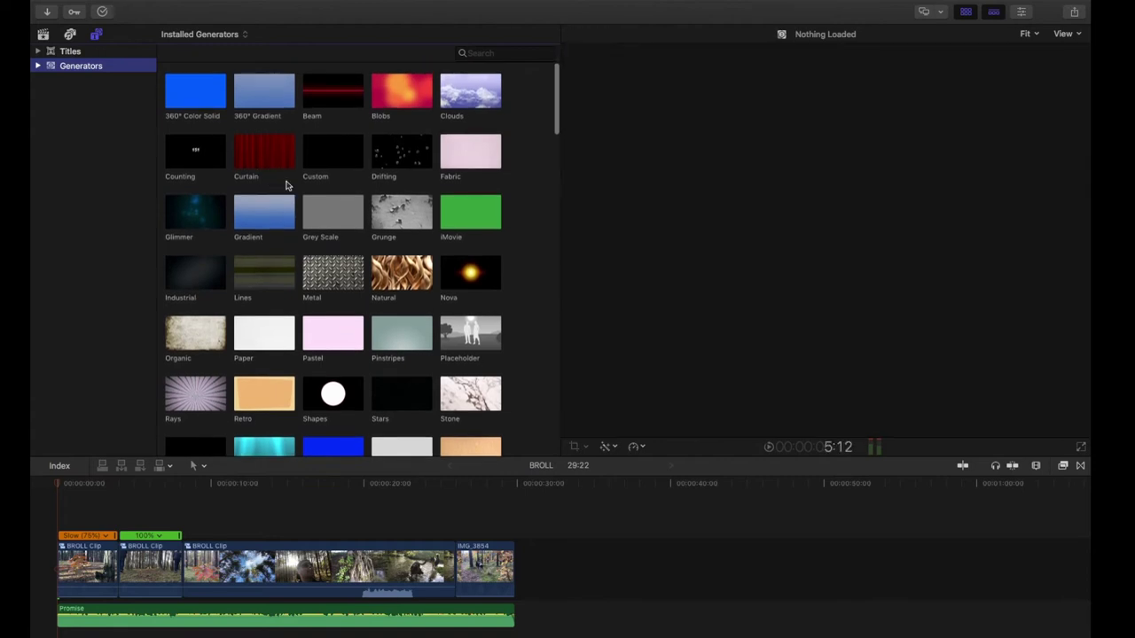
pyautogui.click(337, 160)
pyautogui.moveTo(323, 157); pyautogui.dragTo(58, 501)
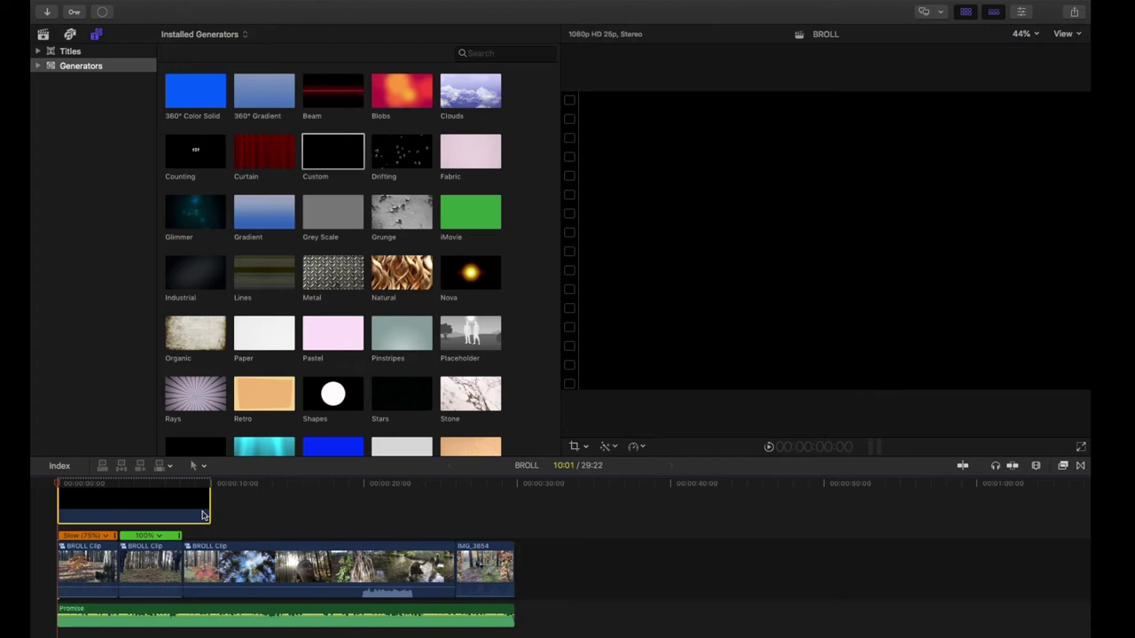
# Extend the Custom generator to a length of 29:20 and place a duplicate of it on a second layer
pyautogui.moveTo(205, 505); pyautogui.dragTo(511, 522)
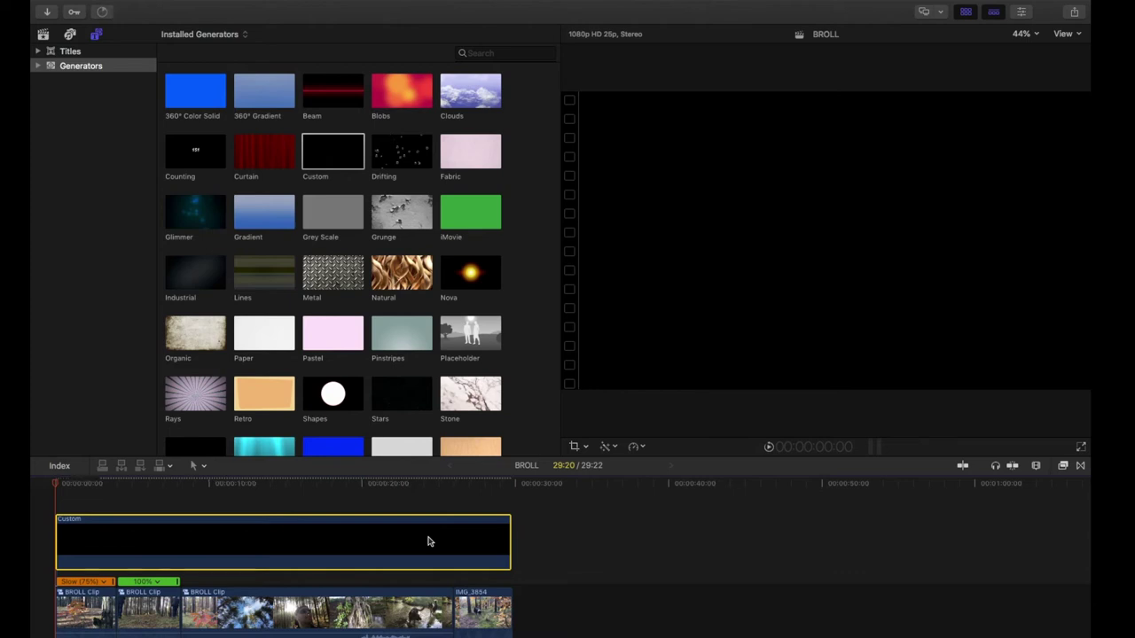
pyautogui.moveTo(351, 544); pyautogui.dragTo(357, 504)
pyautogui.moveTo(317, 588); pyautogui.dragTo(261, 568)
# Hide the browser, show the inspector and crop the lower Custom generator by 960 px from its top edge
pyautogui.press('ctrl+super+1')
pyautogui.press('super+4')
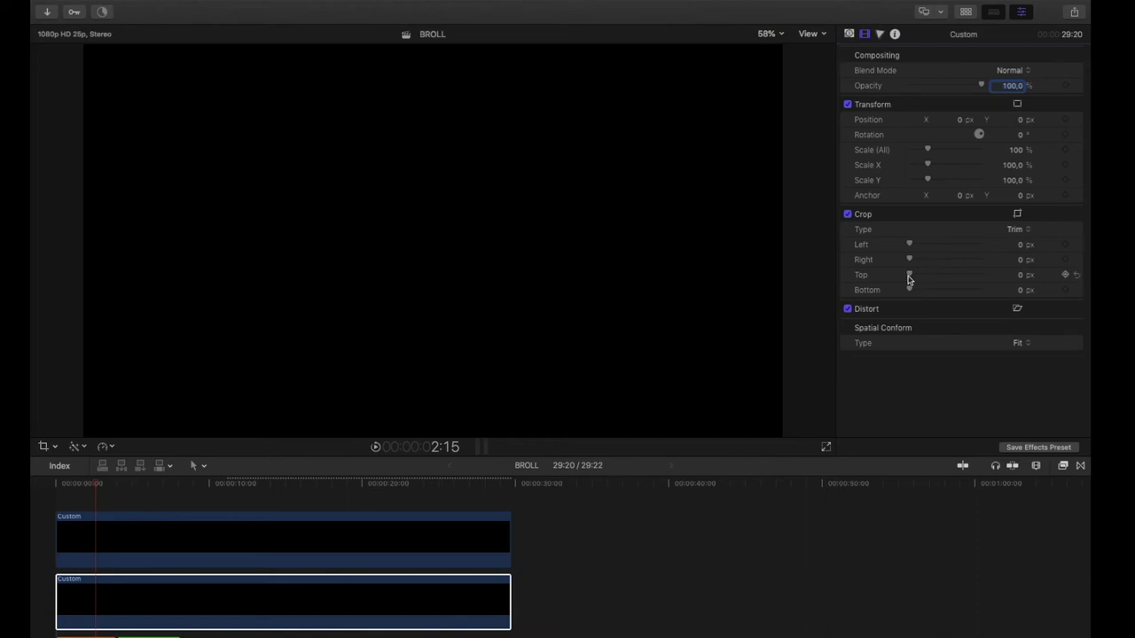
pyautogui.moveTo(909, 277); pyautogui.dragTo(974, 284)
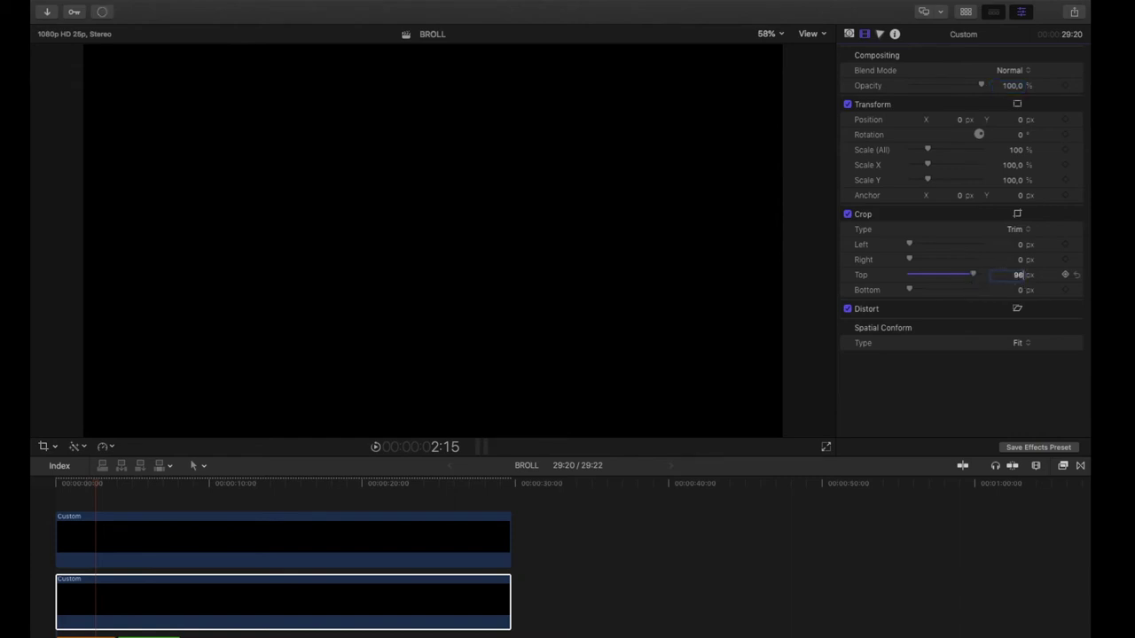
# Crop the upper Custom generator by 960 px from its bottom edge
pyautogui.click(269, 546)
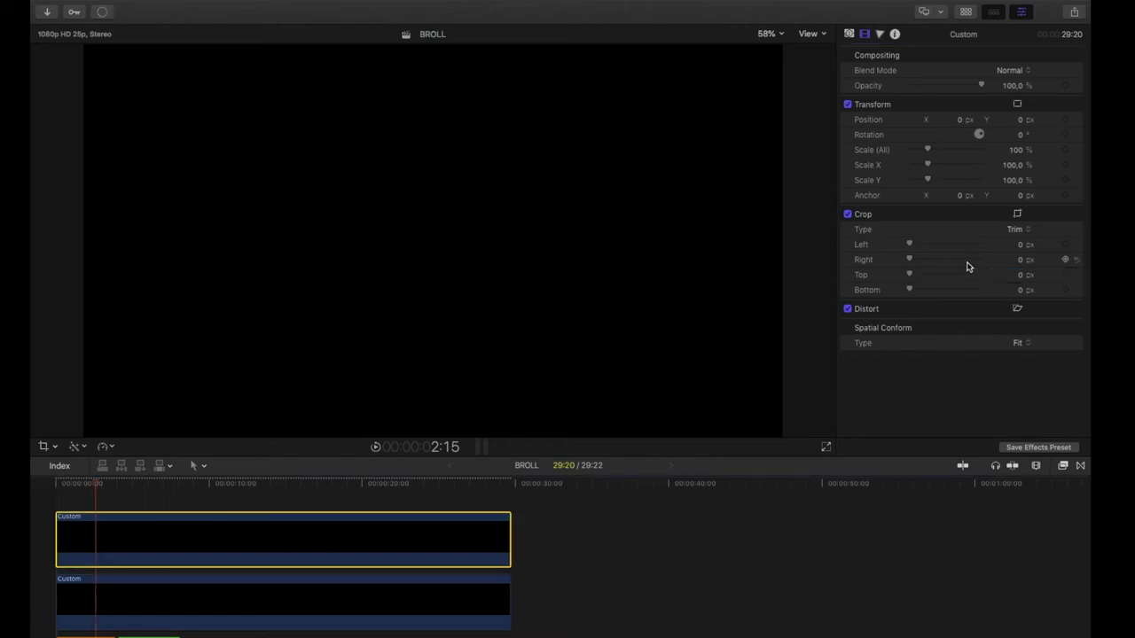
pyautogui.click(980, 292)
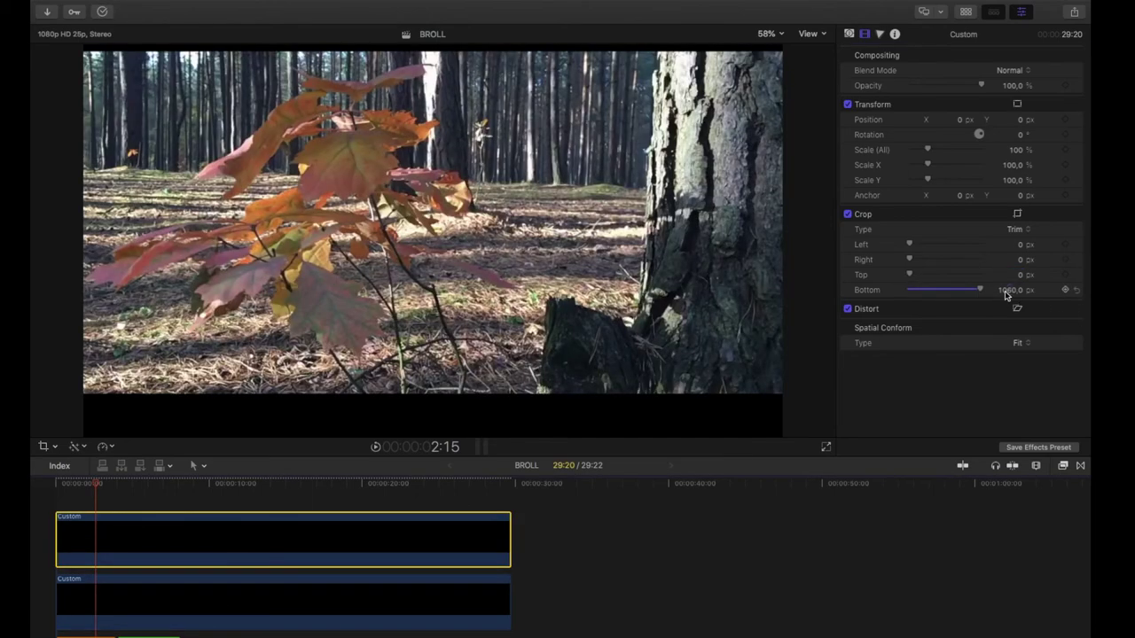
pyautogui.click(1009, 292)
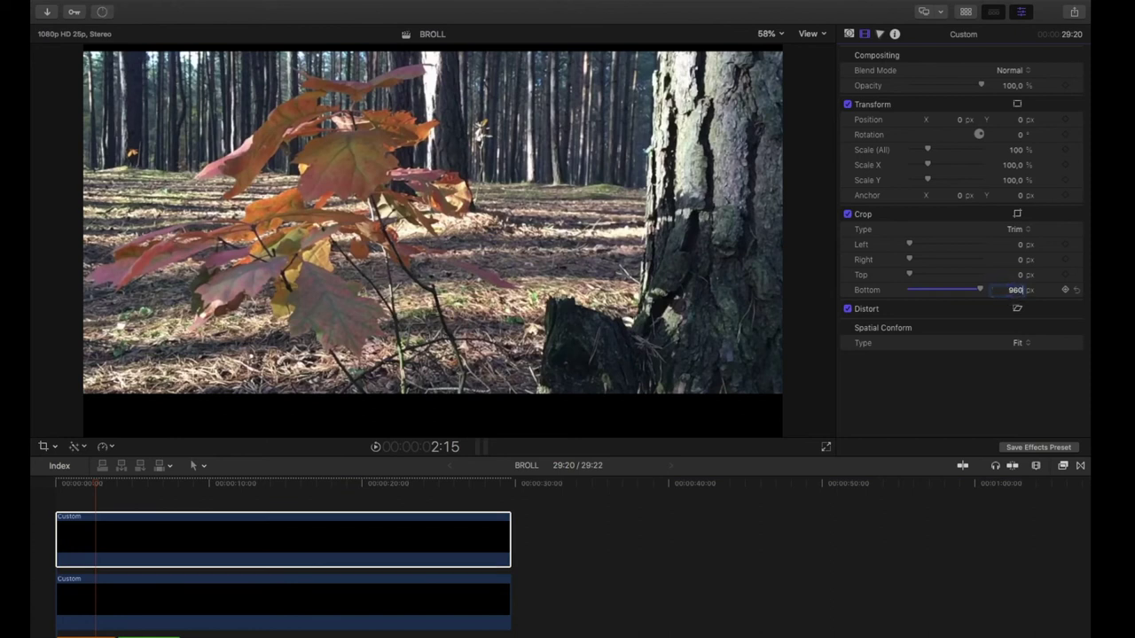
pyautogui.press('Return')
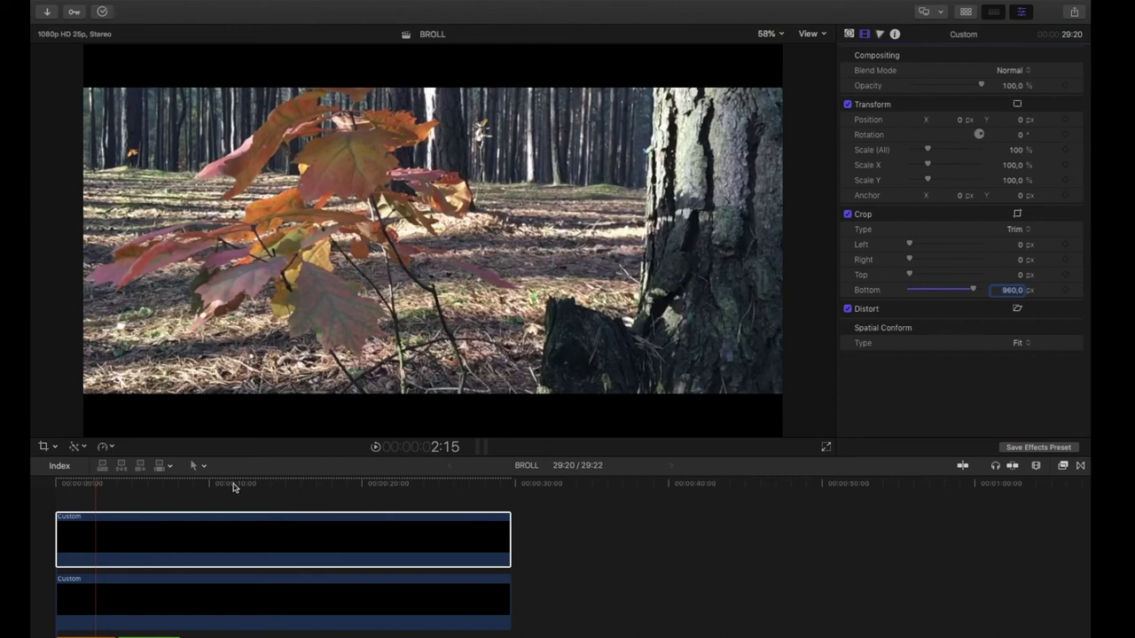
# Return the playhead to the start and skim the BROLL sequence through to its end at 29:20
pyautogui.moveTo(96, 485); pyautogui.dragTo(56, 497)
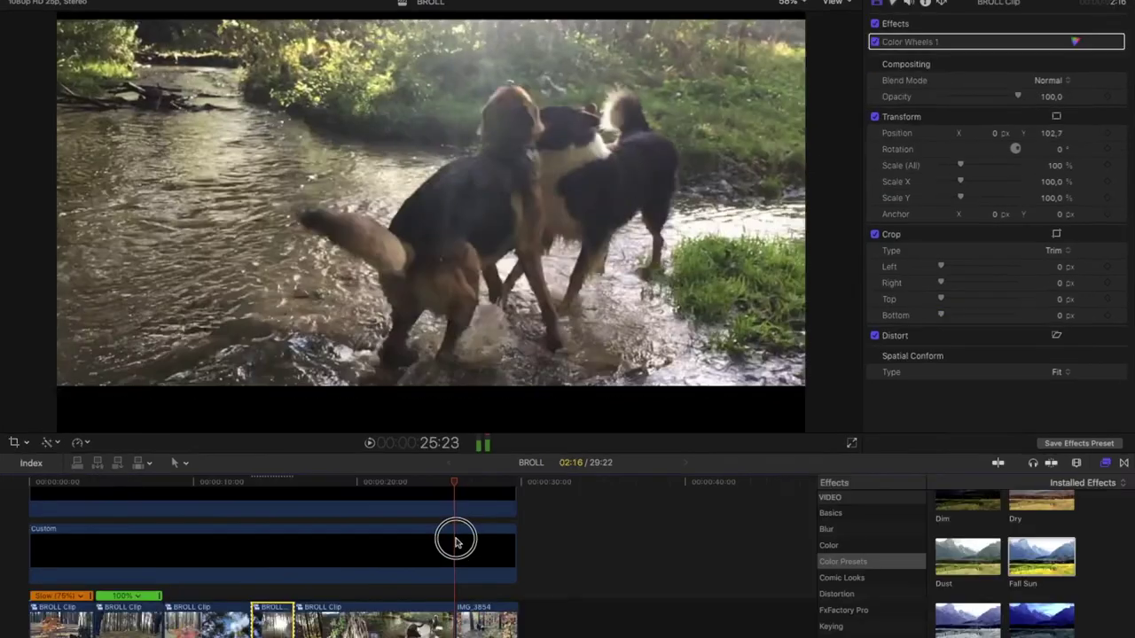
pyautogui.moveTo(456, 541); pyautogui.dragTo(519, 490)
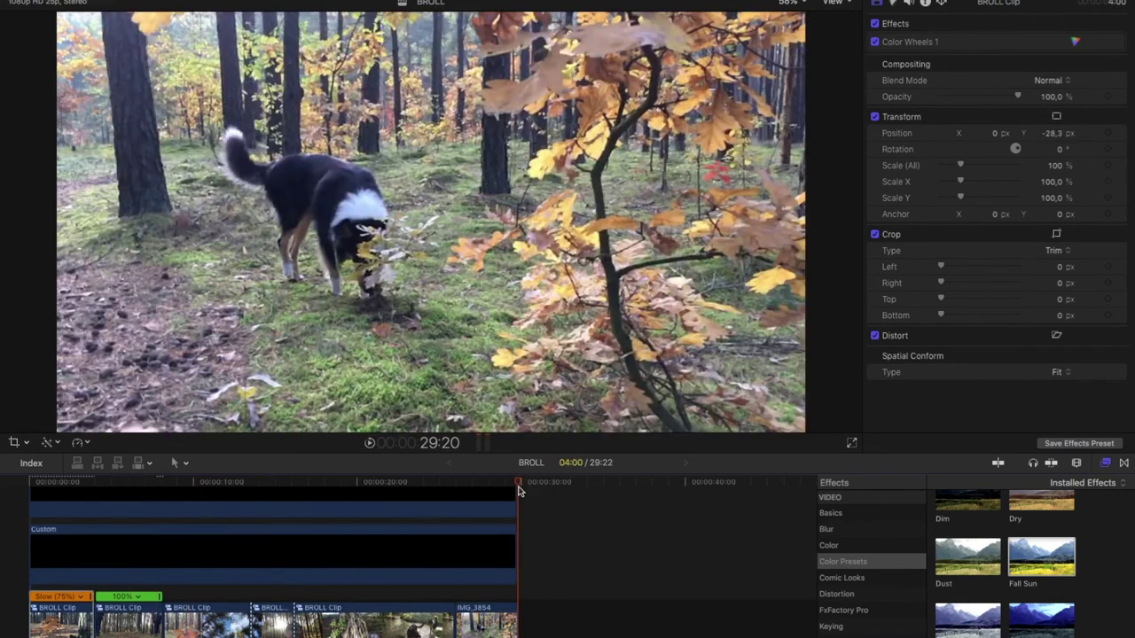